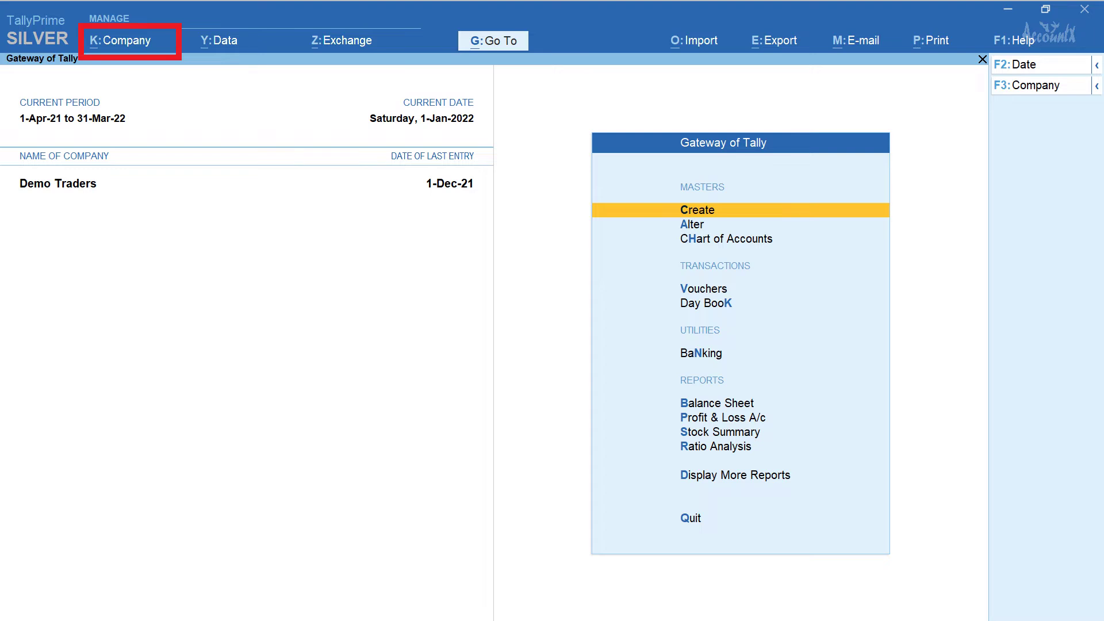
In the company features, keep Maintain Inventory, Integrate Accounts with Inventory and Enable multiple Price Levels set to Yes, and save.
key("alt+k")
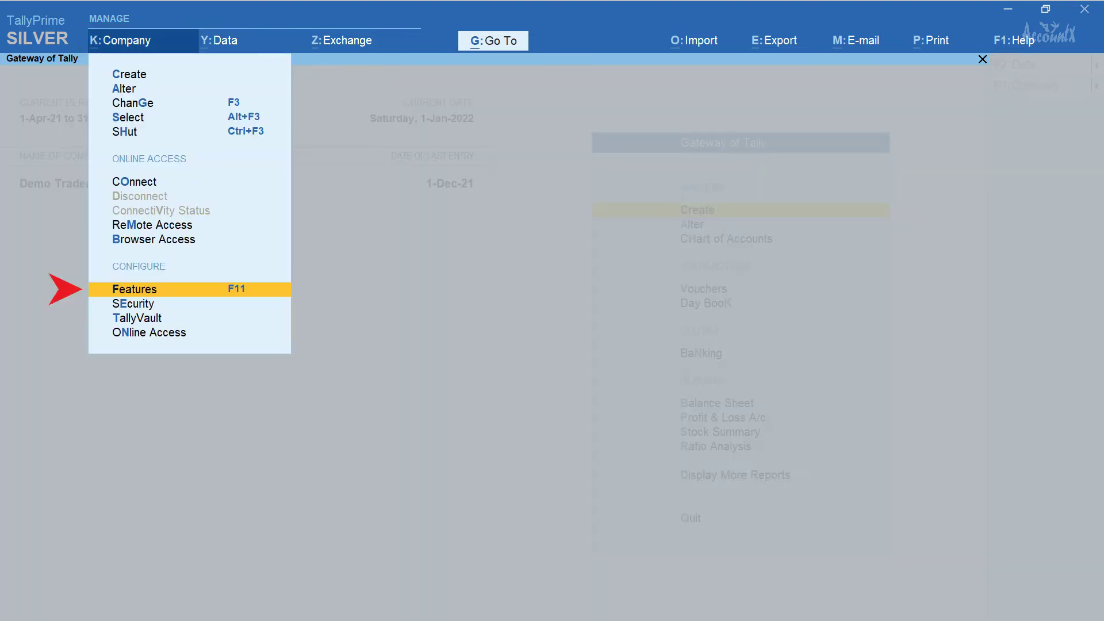
key("Return")
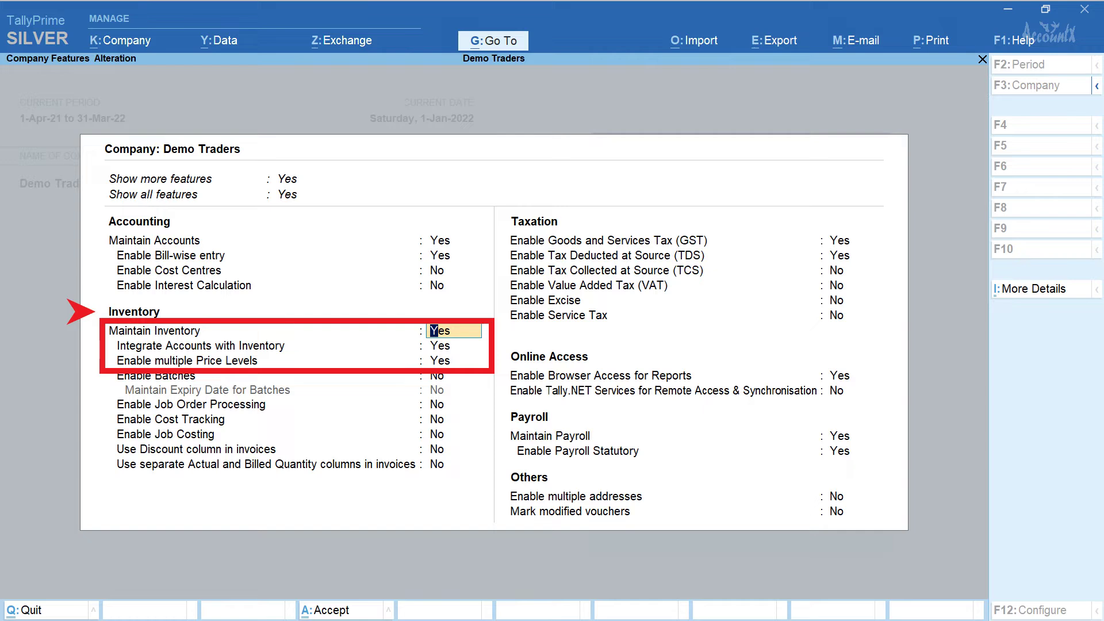
key("ctrl+a")
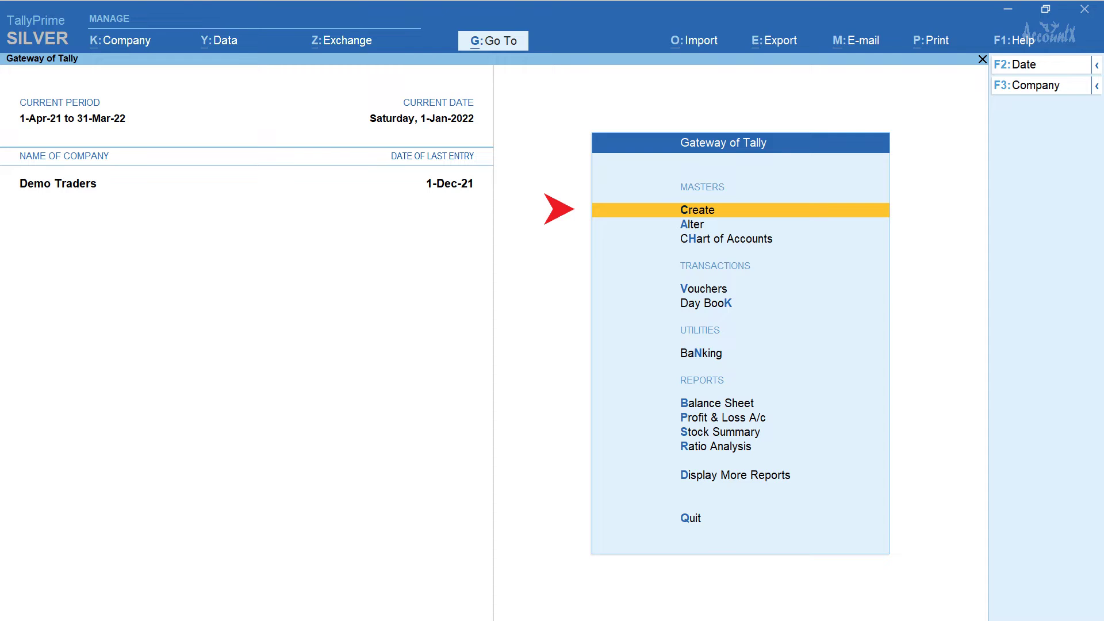
Create three company price levels named Wholesaler, Retailer and Customer, and save them.
key("Return")
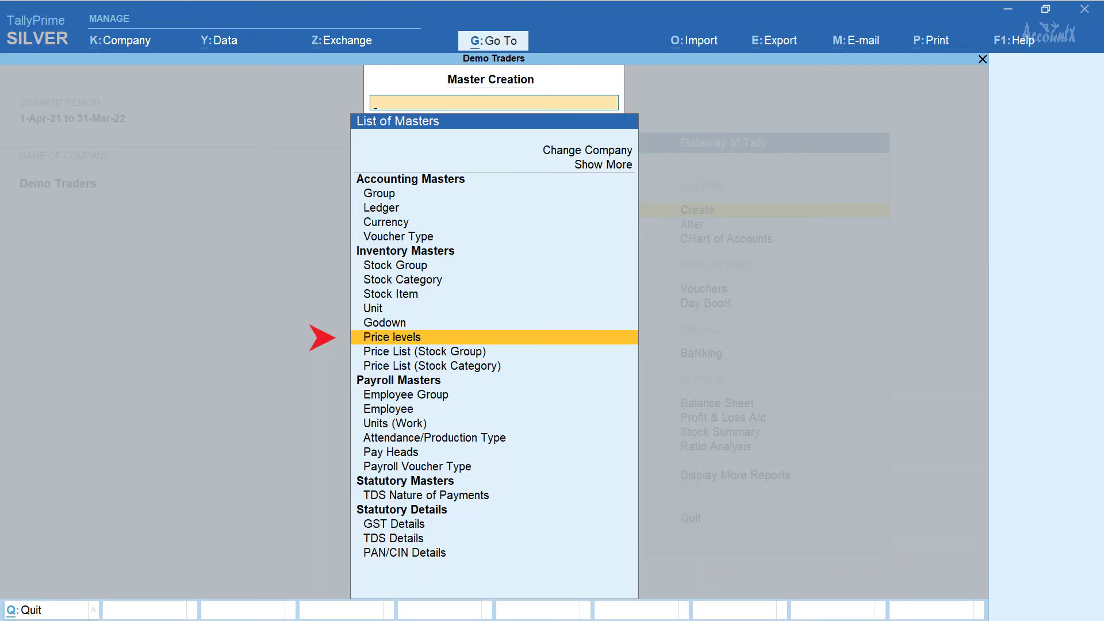
key("Return")
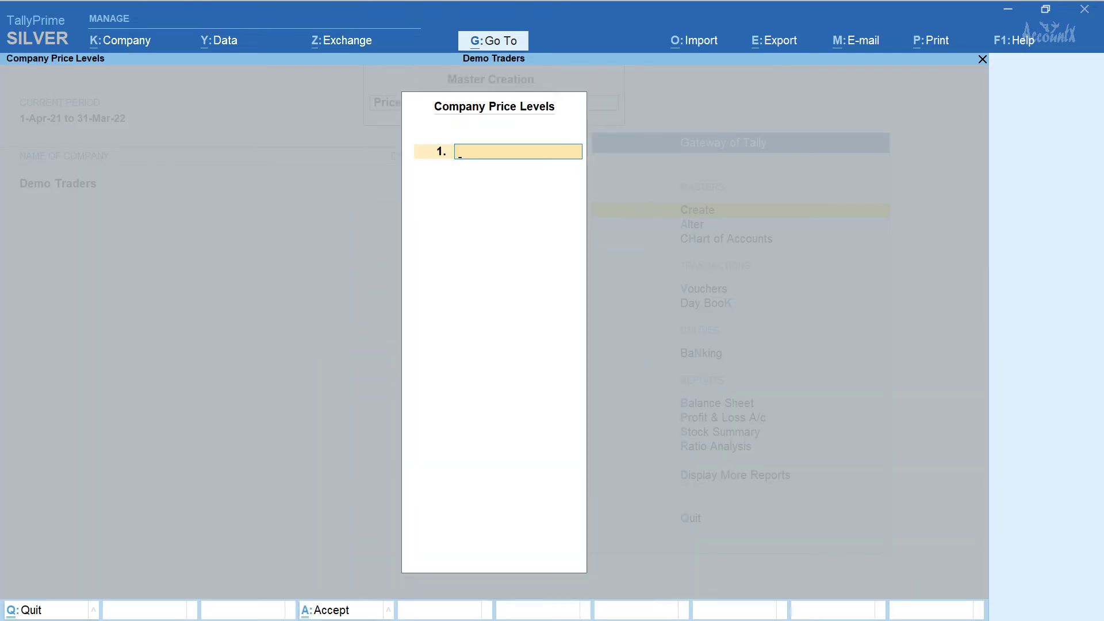
type("Wholesaler")
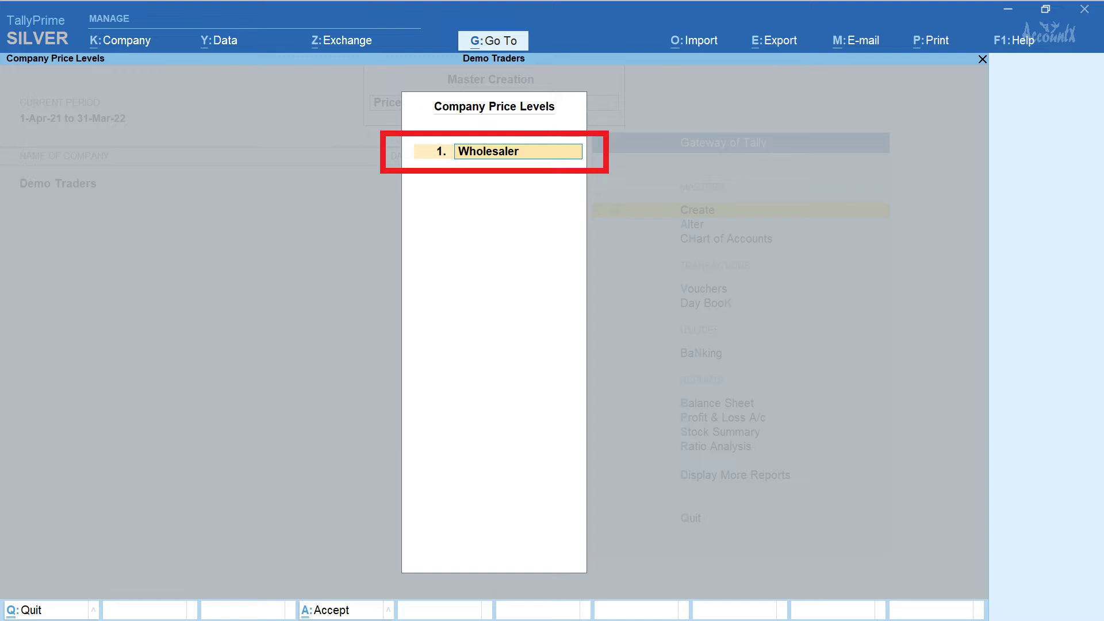
key("Return")
type("Retailer")
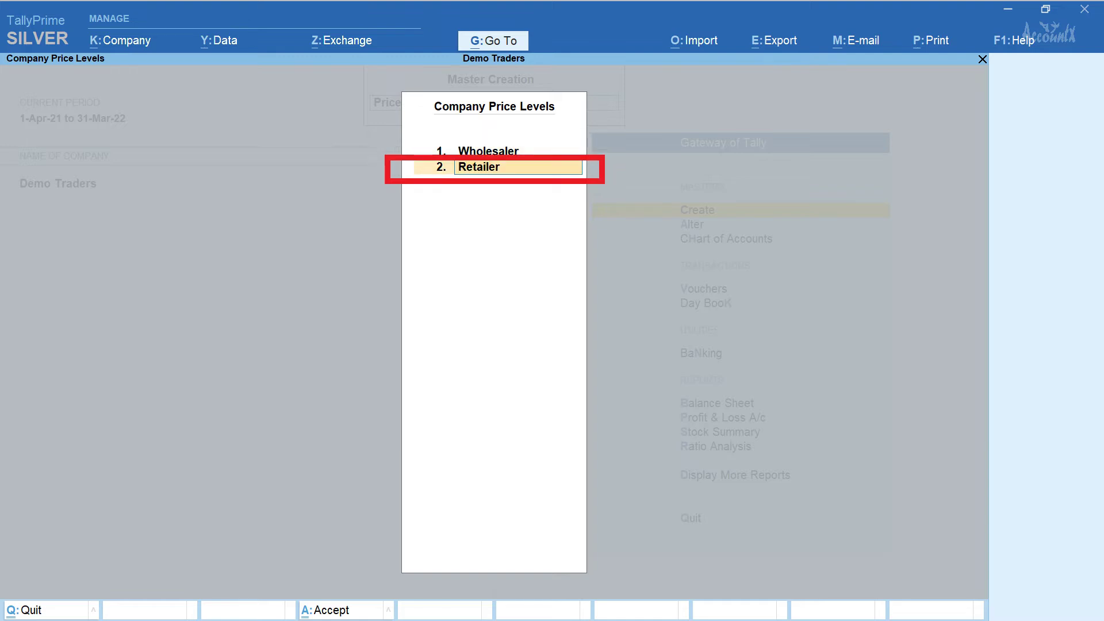
key("Return")
type("Customer")
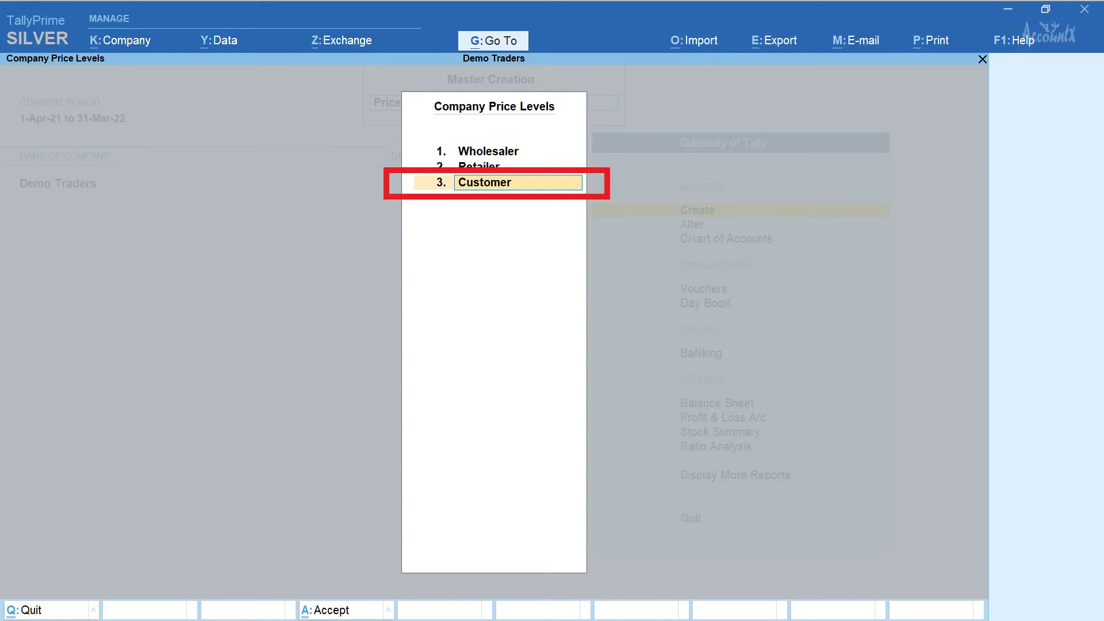
key("ctrl+a")
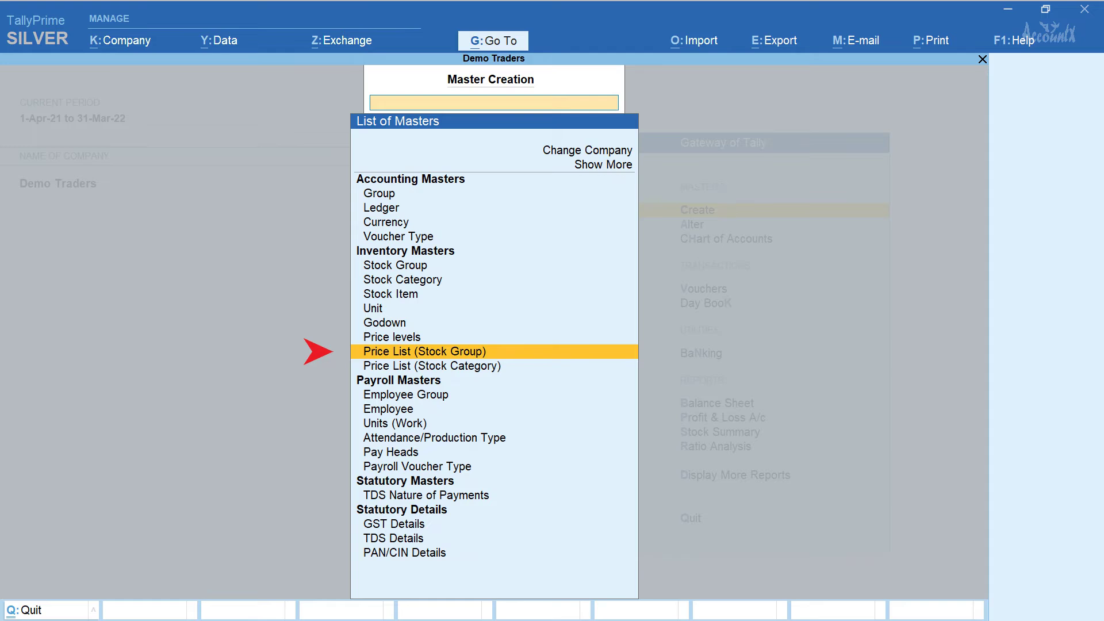
Start a stock group price list for Phones at the Wholesaler price level, applicable from 1-Jan-22.
key("Return")
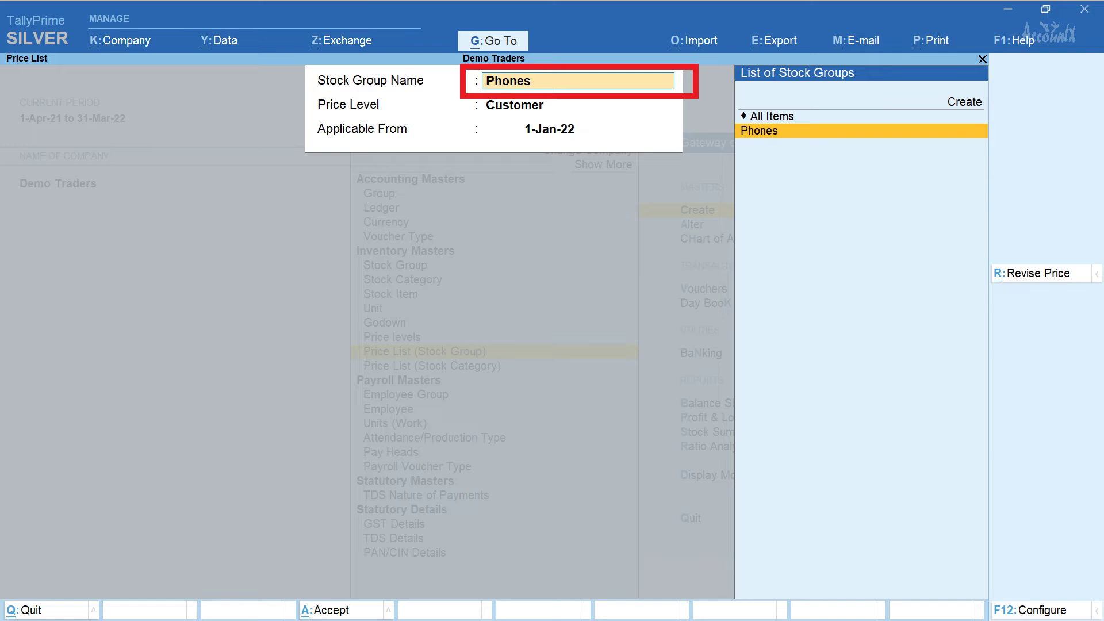
key("Return")
key("Down")
key("Down")
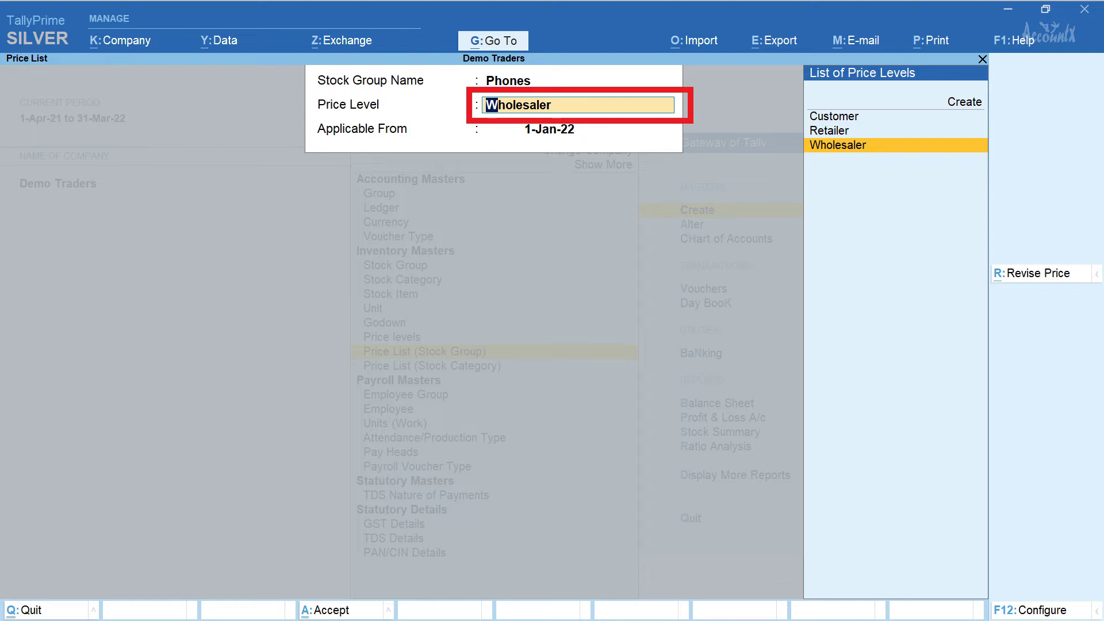
key("Return")
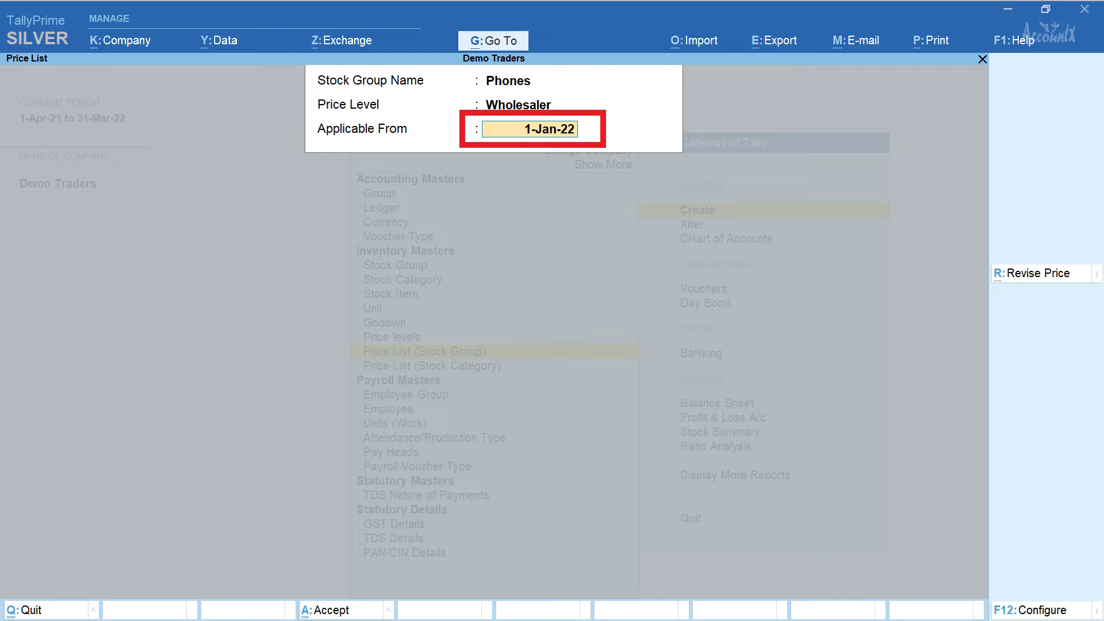
key("Return")
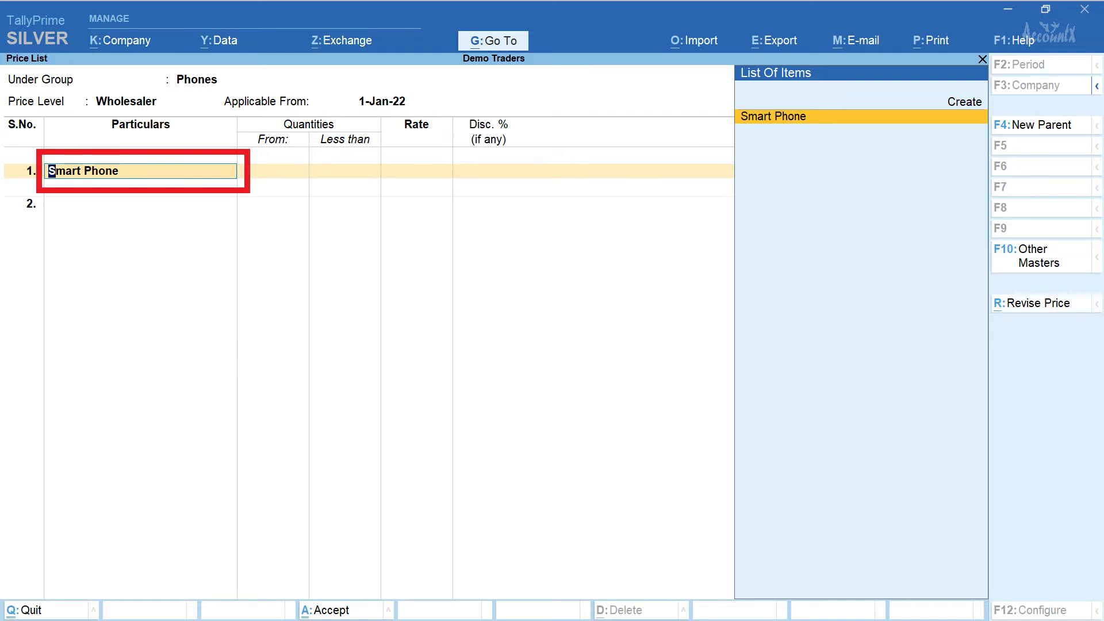
Add Smart Phone to the Wholesaler price list with a rate of 24,000.00/no. for quantities less than 25 no.
key("Return")
type("25 no.")
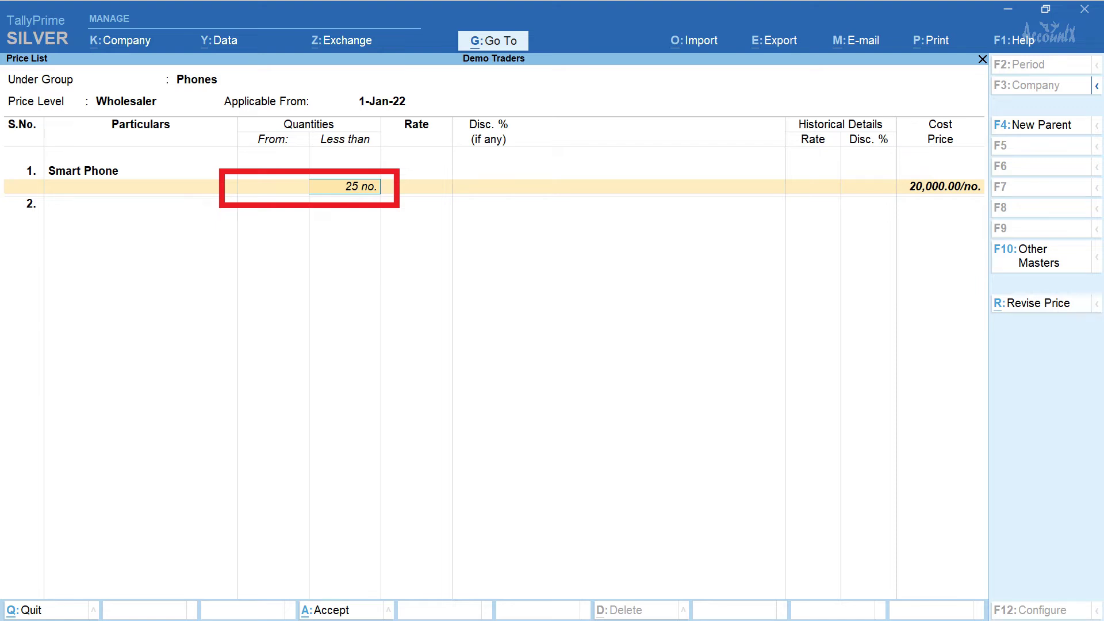
key("Return")
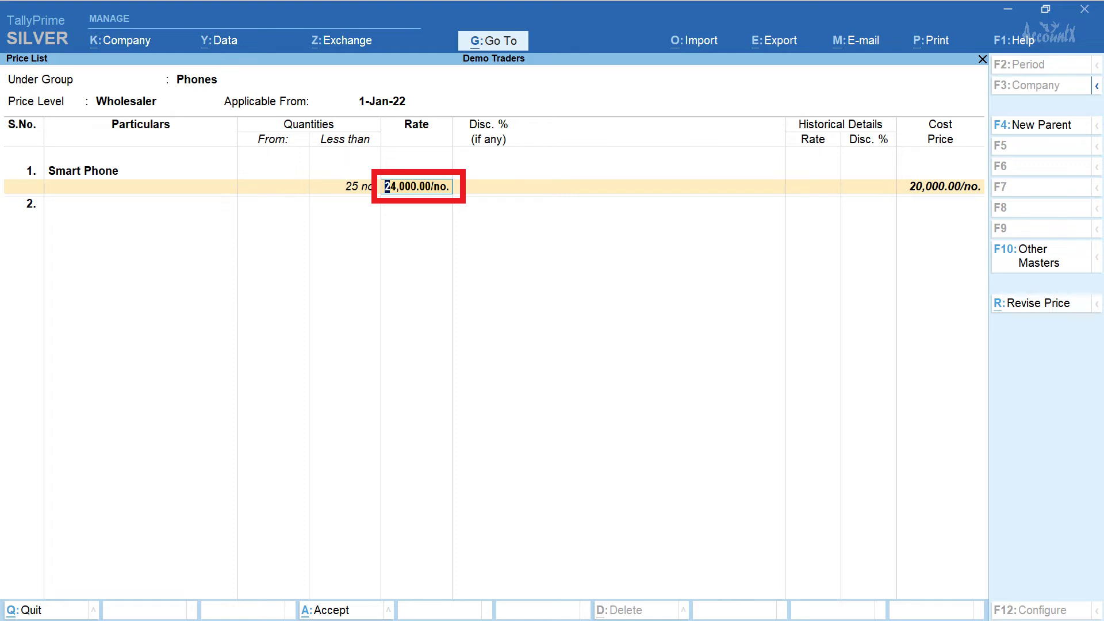
key("Return")
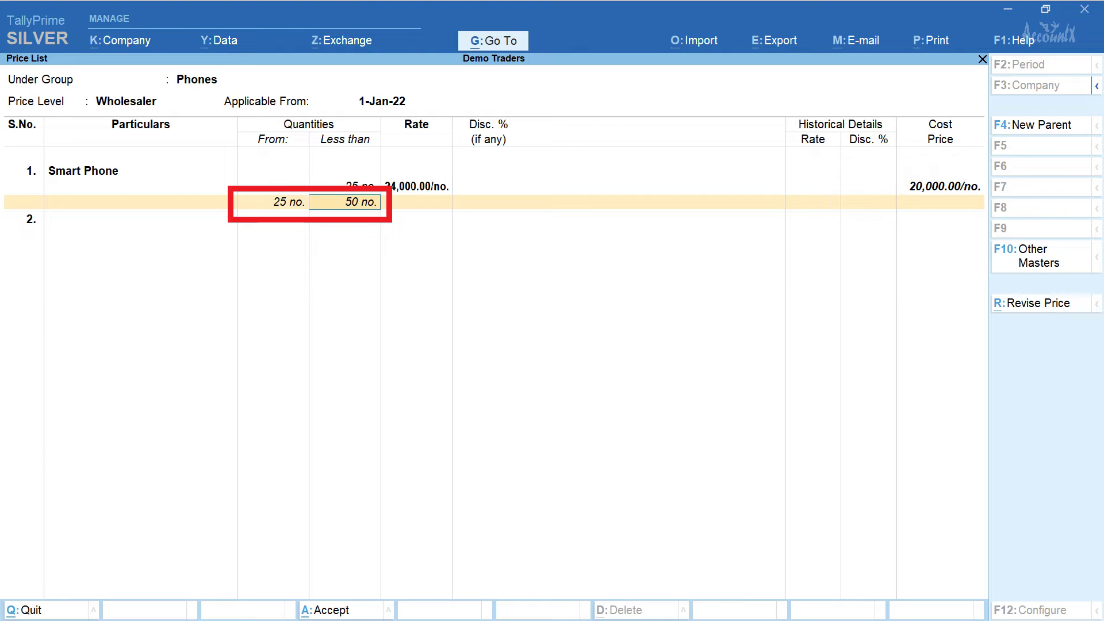
Set Smart Phone's wholesale rates to 23,000.00/no. for 25 to 50 no. and 22,000.00/no. from 50 no., and save the price list.
key("Return")
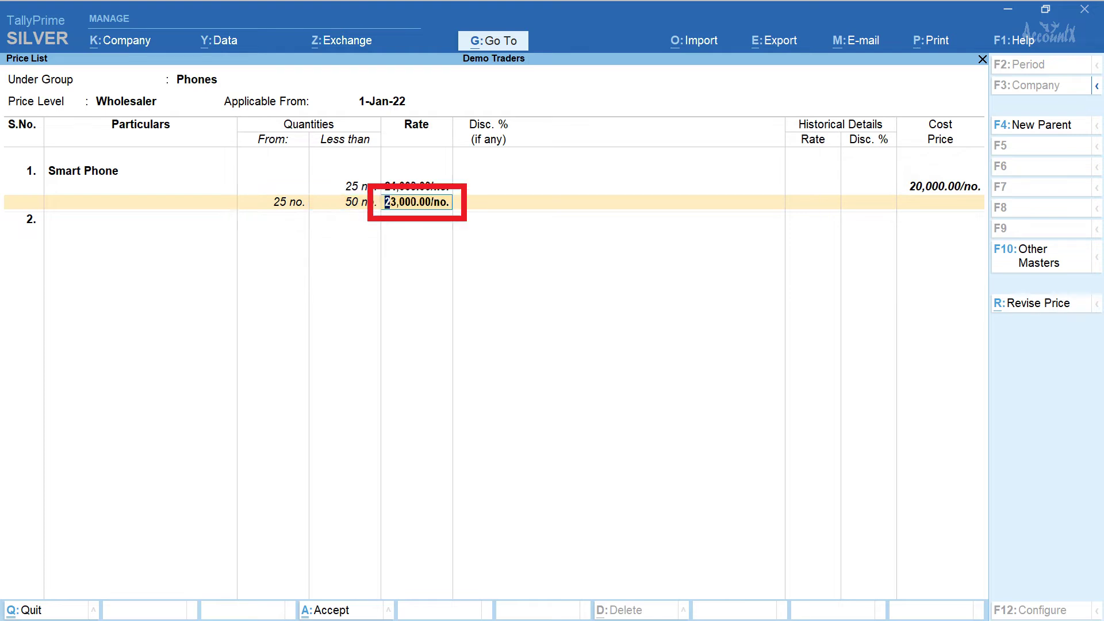
key("Return")
key("Return")
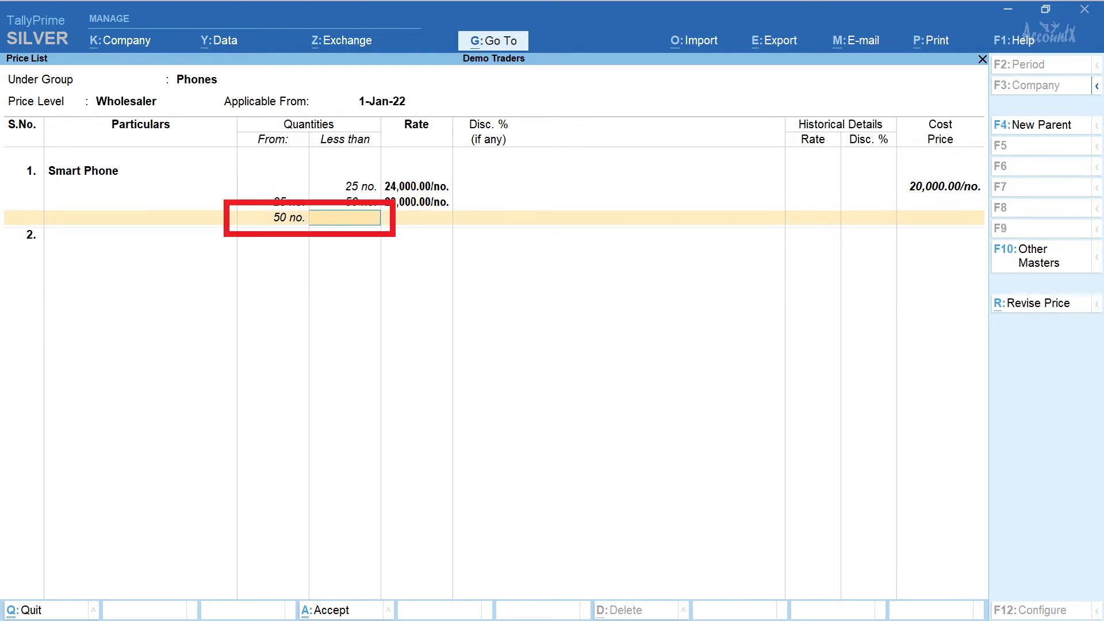
key("Return")
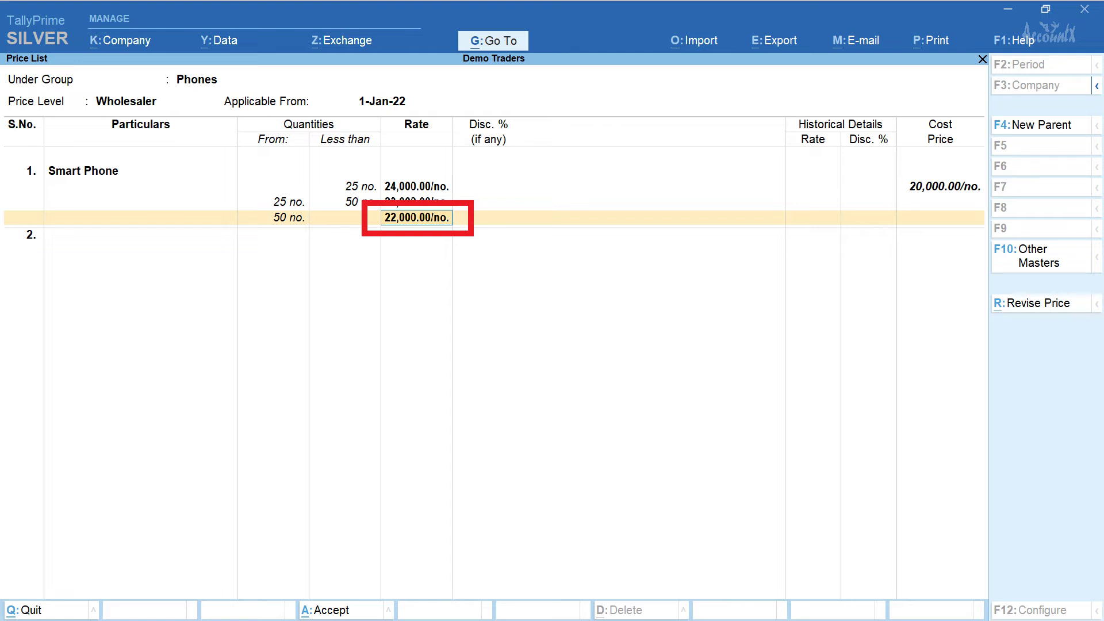
key("Return")
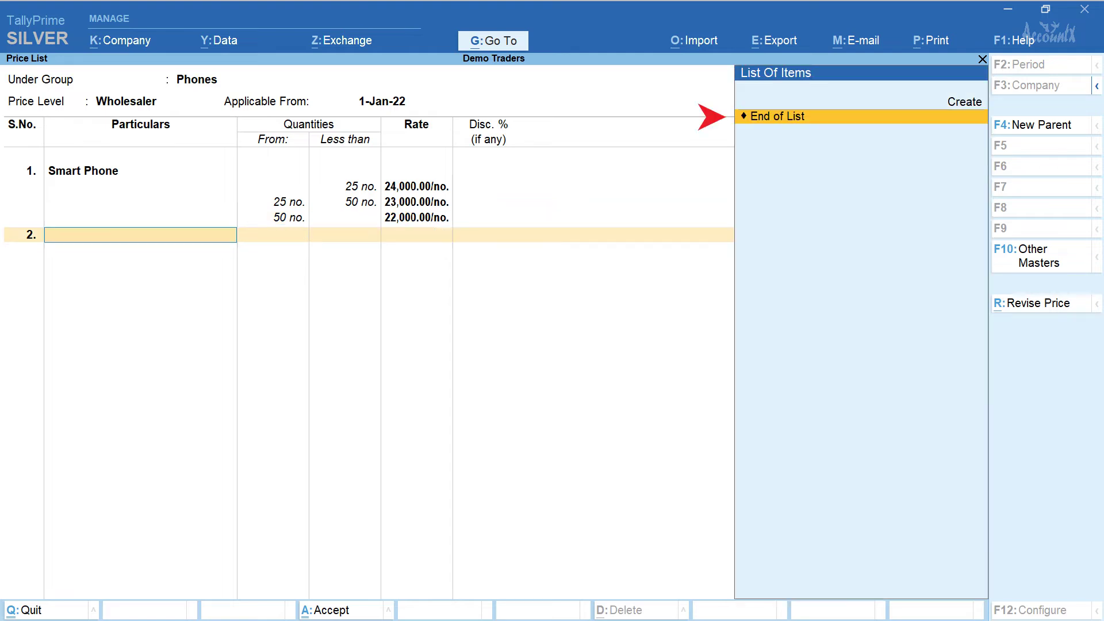
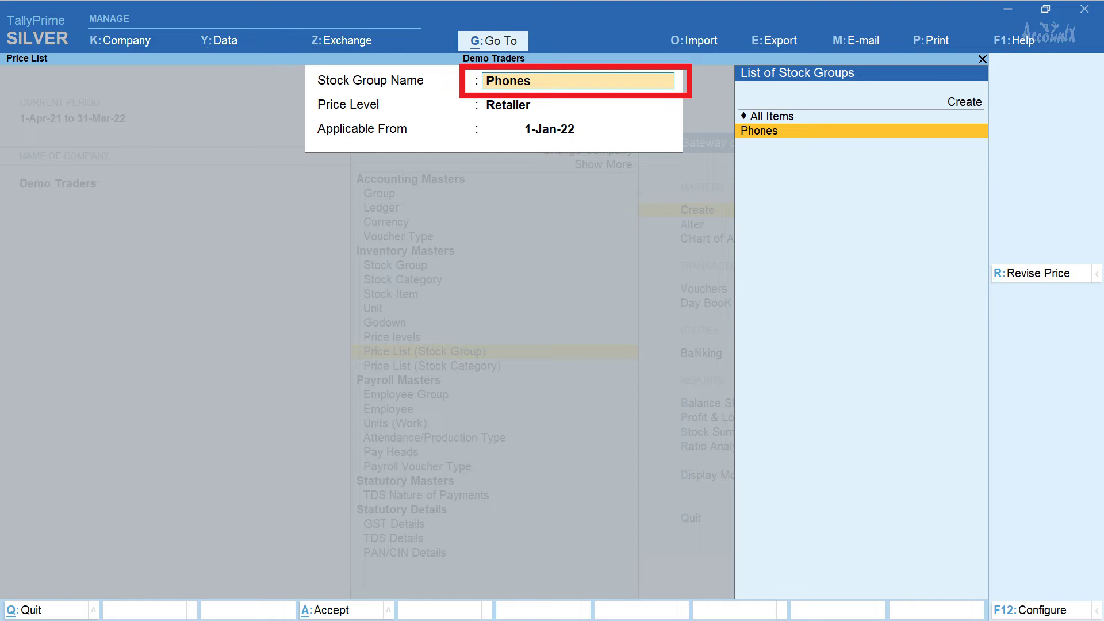
Start the Phones price list for the Retailer price level, applicable from 1-Jan-22, with Smart Phone as the item.
key("Return")
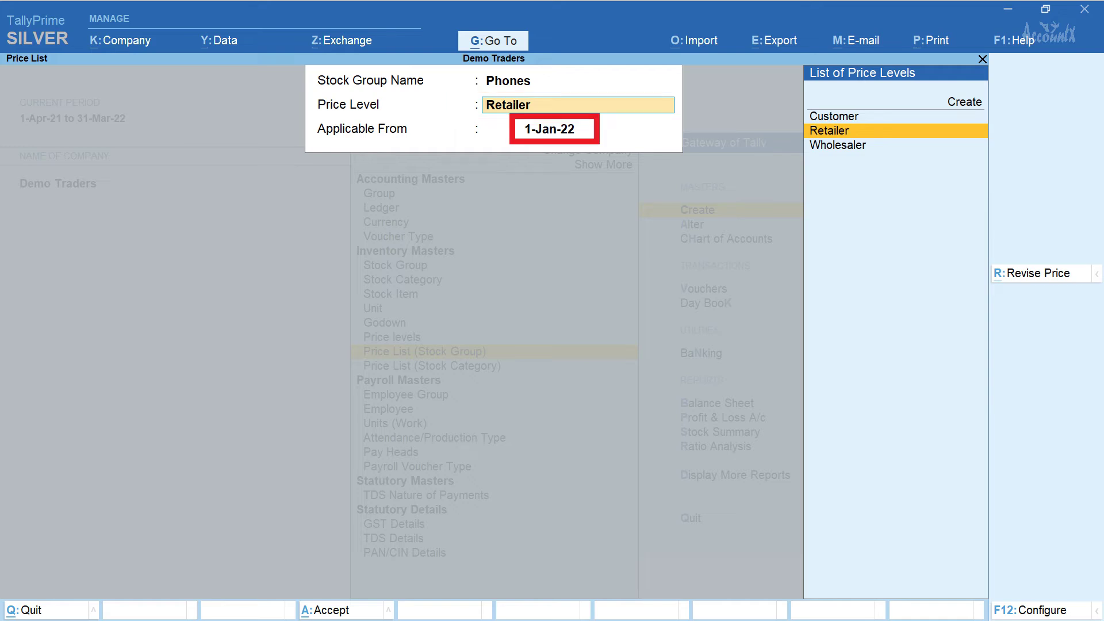
key("Return")
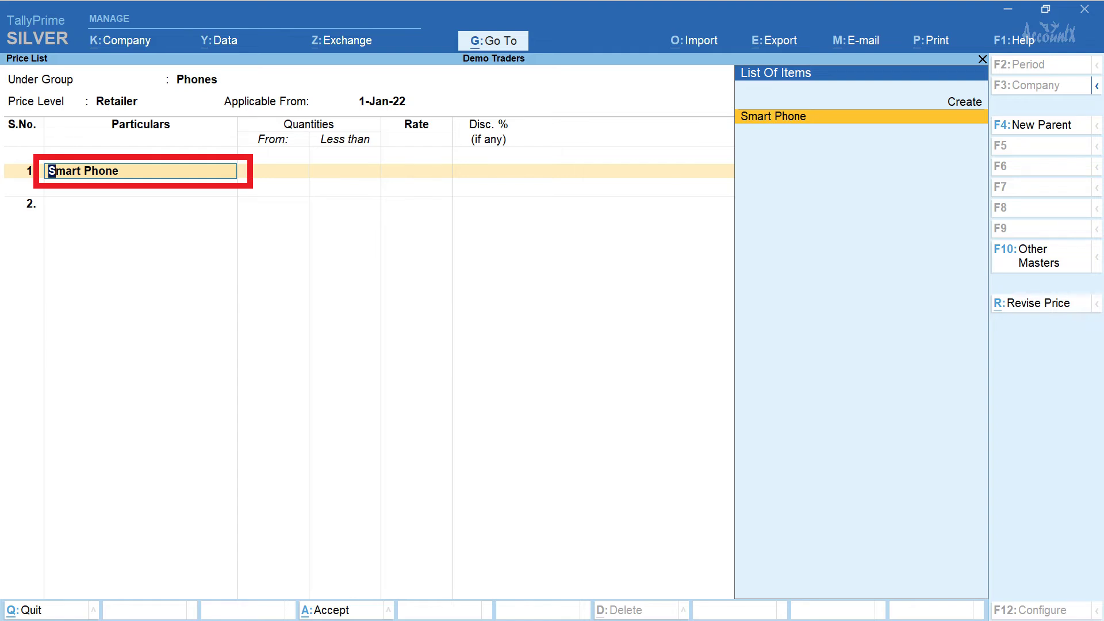
key("Return")
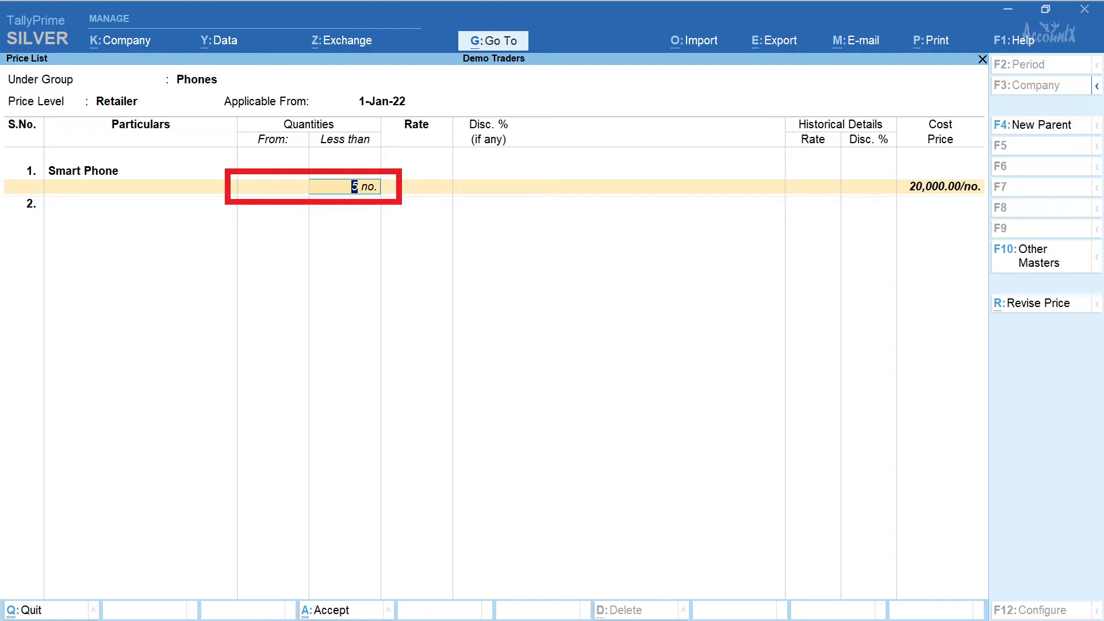
Set Smart Phone's retailer rates to 26,000.00/no. for less than 5 no. and 25,500.00/no. for 5 to 10 no.
key("Return")
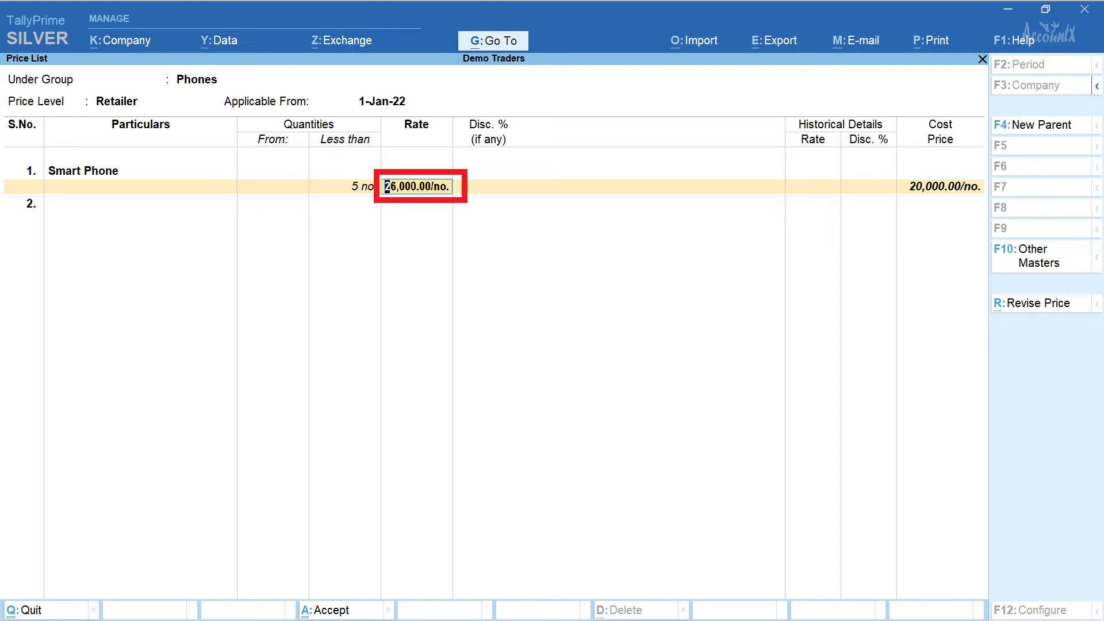
key("Return")
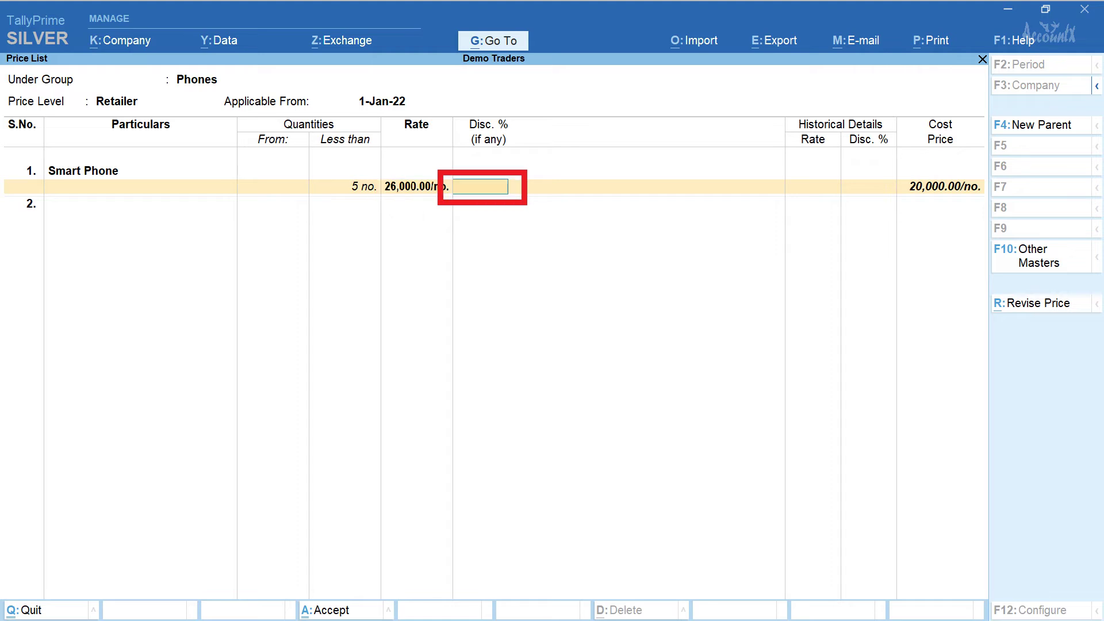
key("Return")
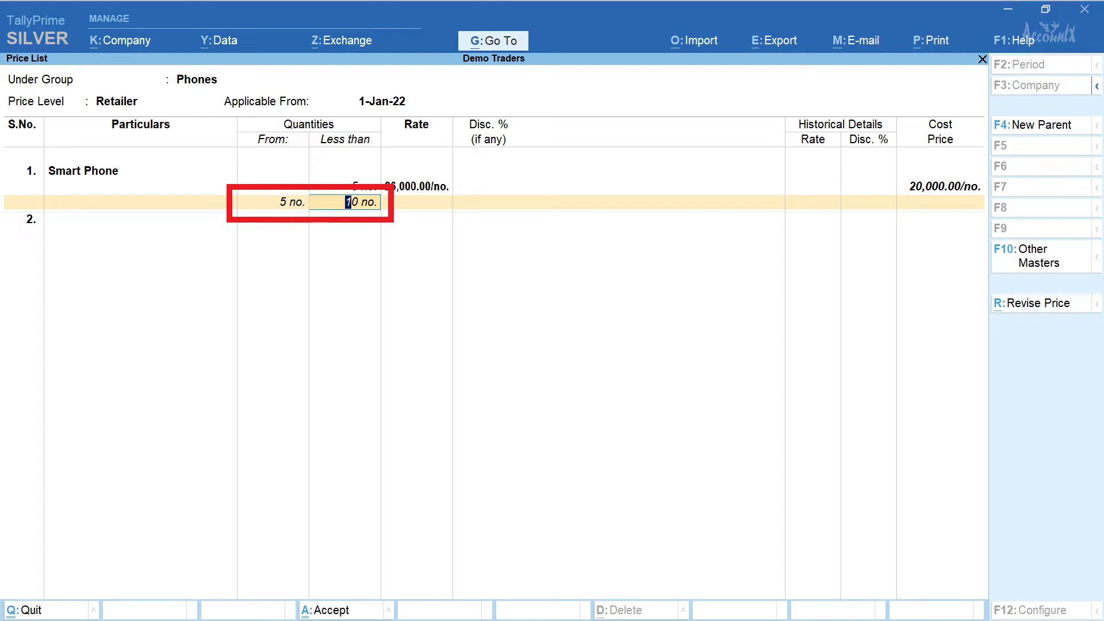
key("Return")
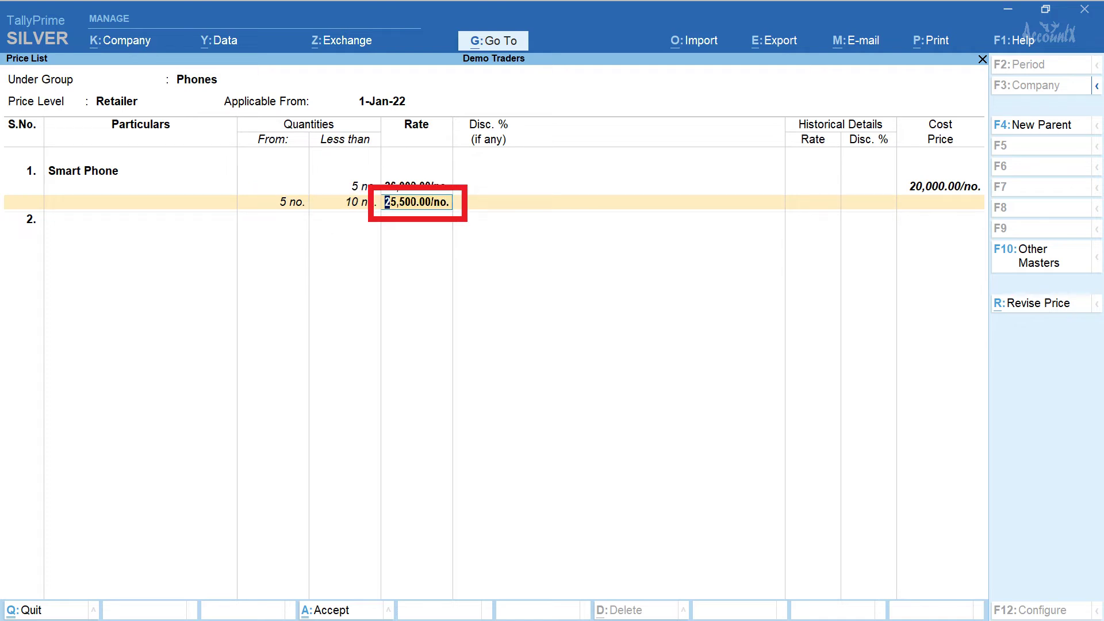
key("Return")
key("Return")
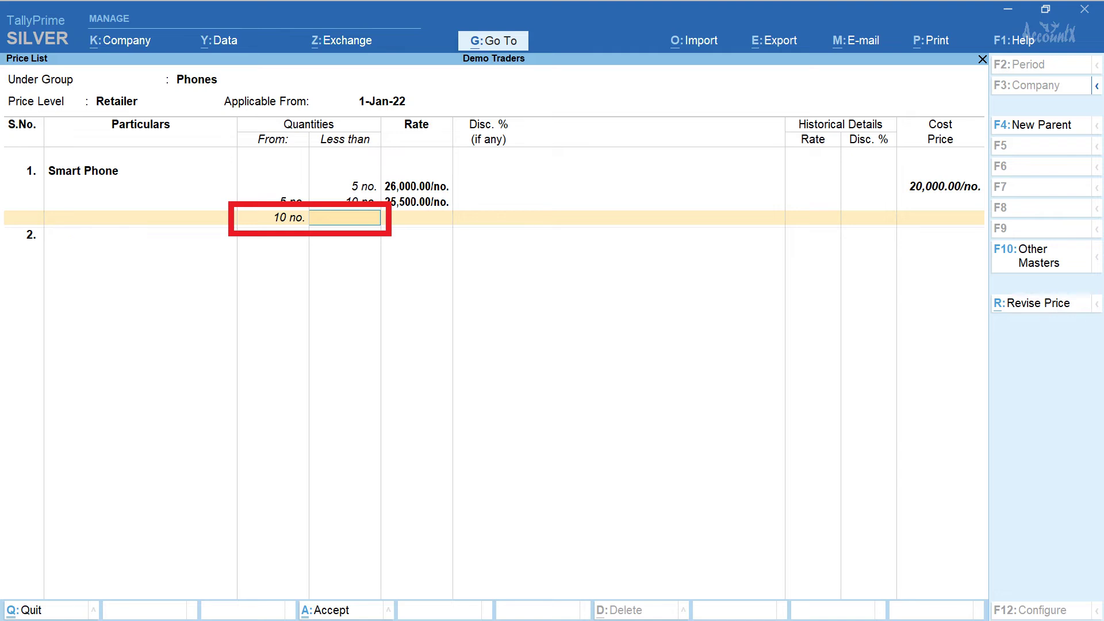
Set the retailer rate from 10 no. with no upper limit to 25,000.00/no., end the item list and save the price list.
key("Return")
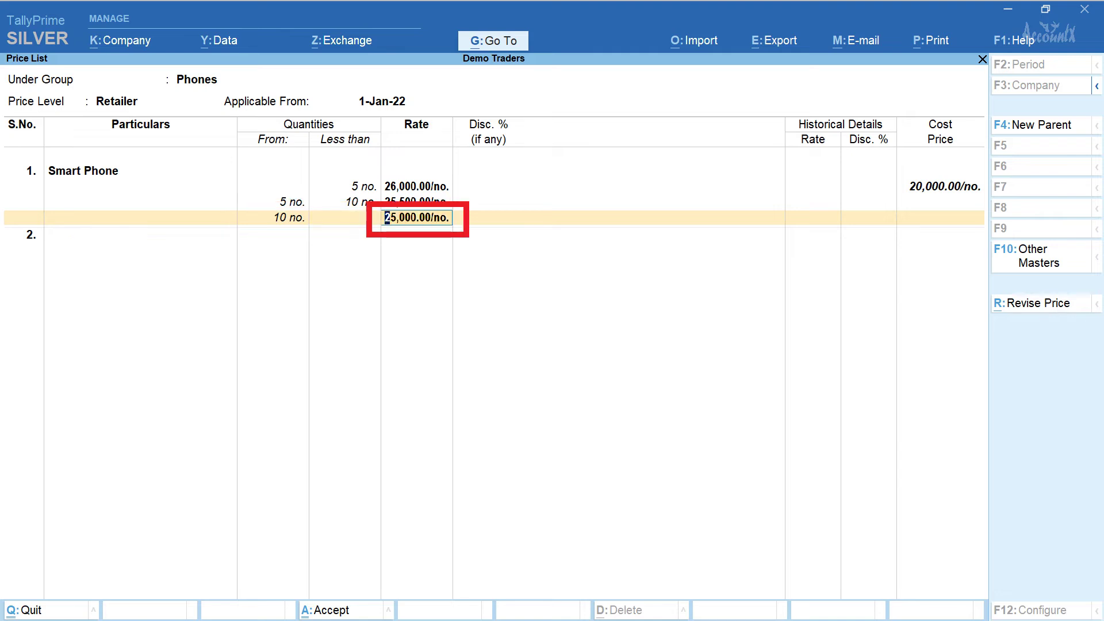
key("Return")
key("Return")
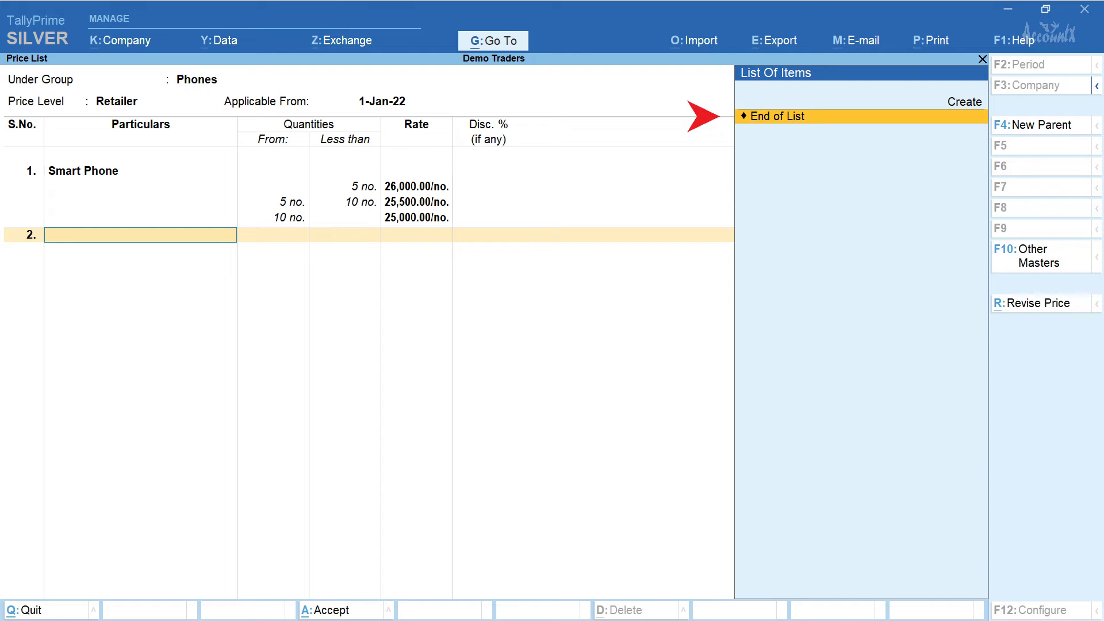
key("Return")
key("y")
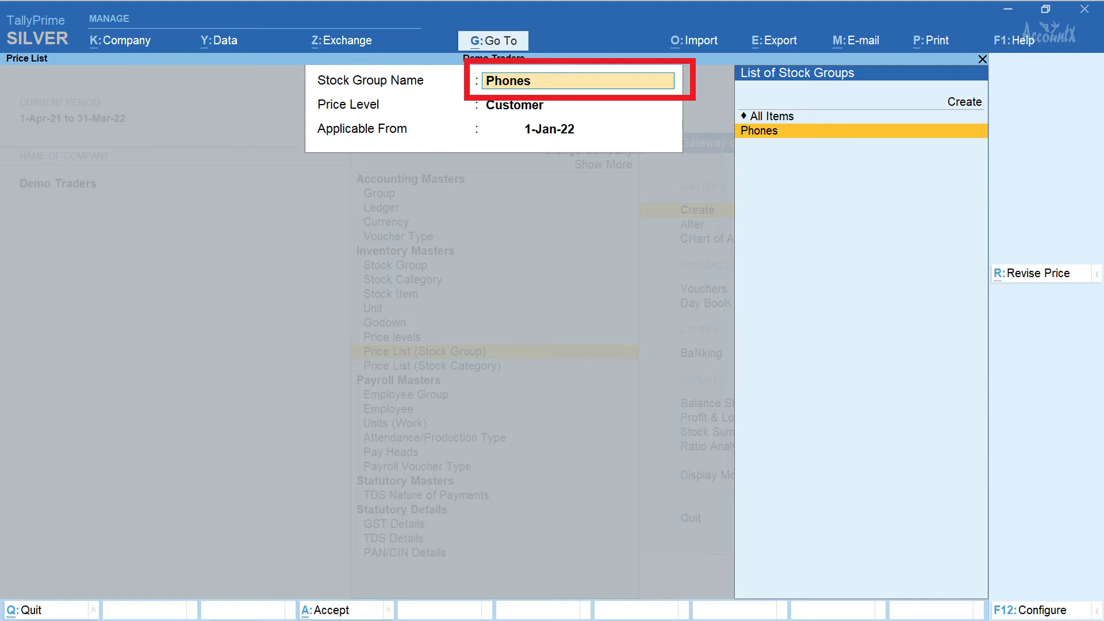
Start the Phones price list for the Customer price level, applicable from 1-Jan-22.
key("Return")
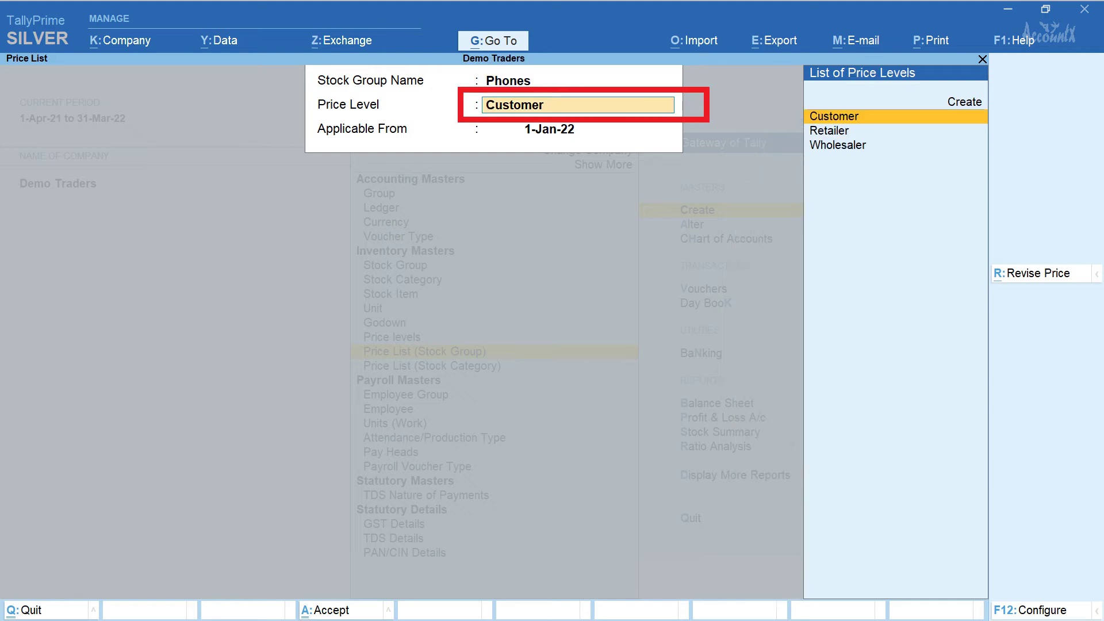
key("Return")
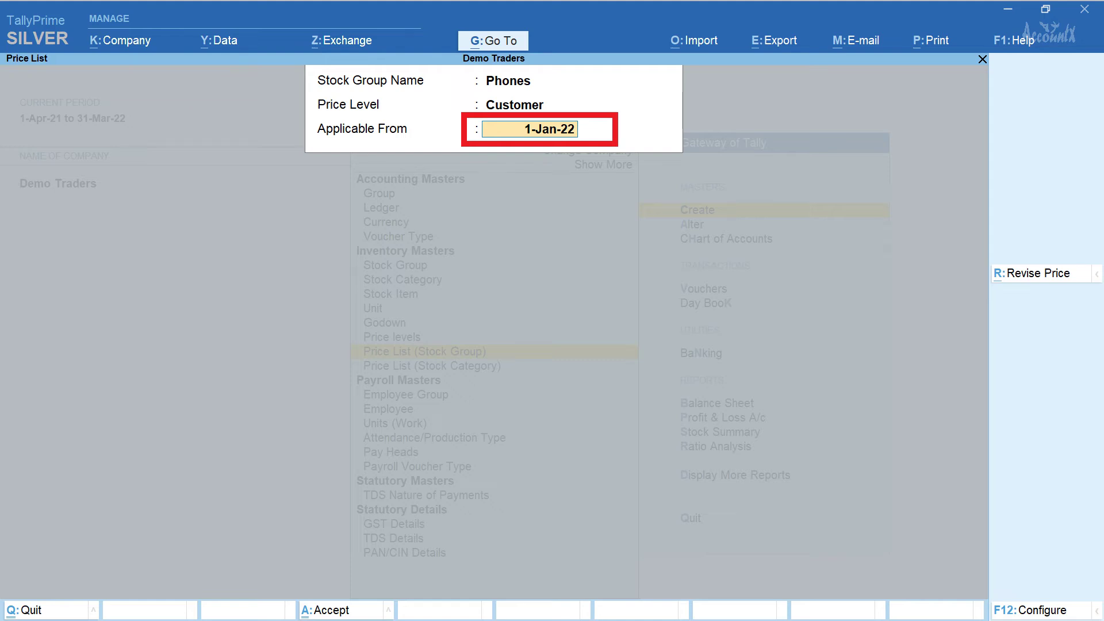
key("Return")
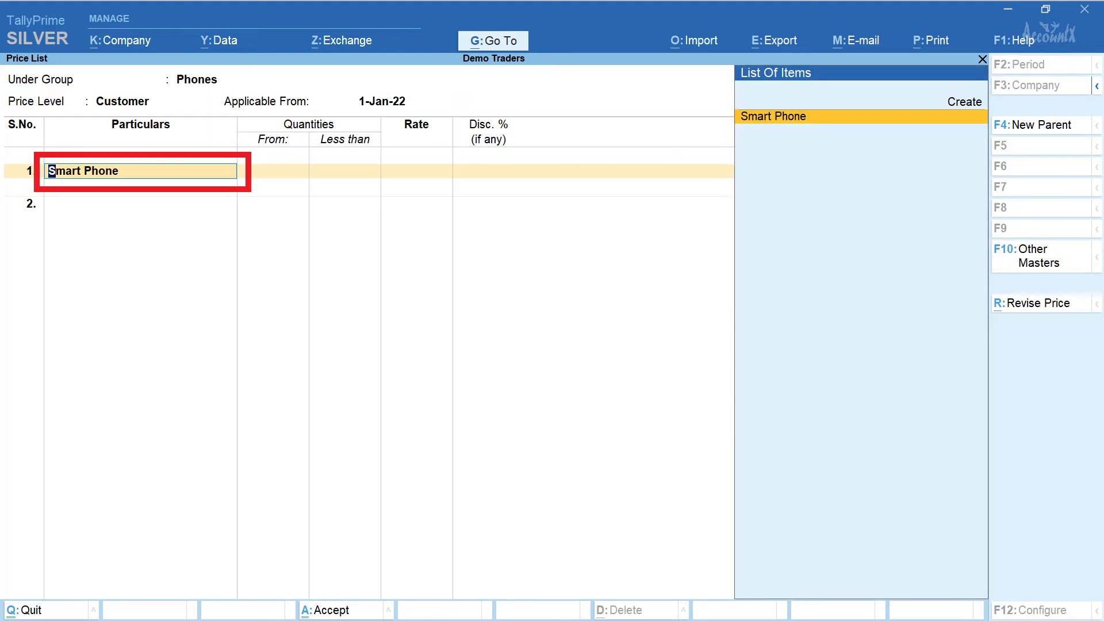
Set Smart Phone's customer rate to 28,000.00/no. with no quantity limits or discount, end the item list and save the price list.
key("Return")
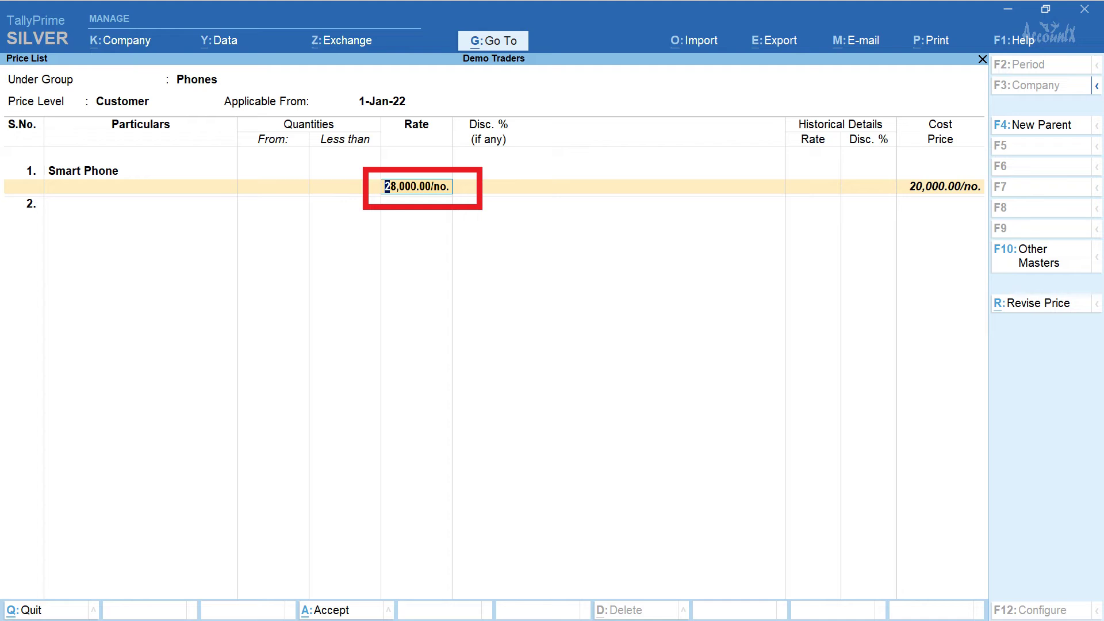
key("Return")
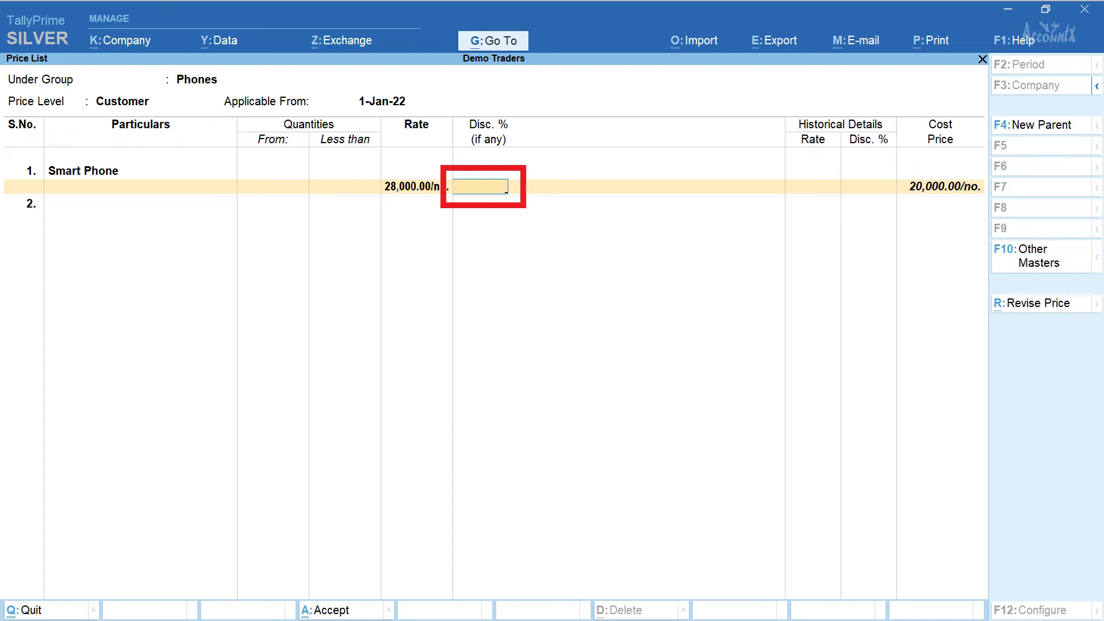
key("Return")
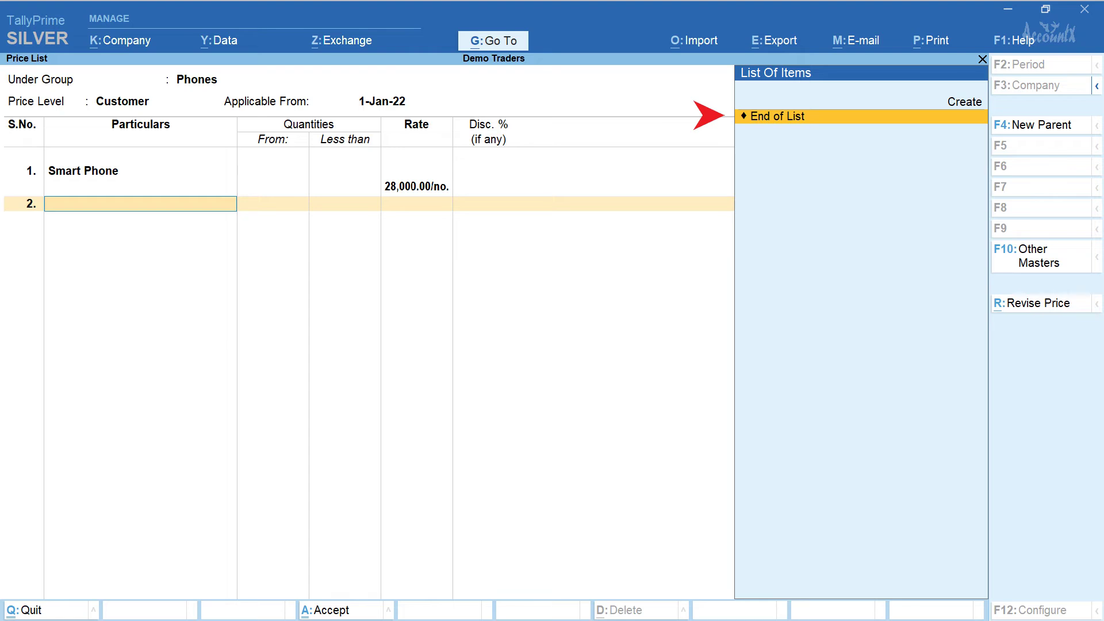
key("Return")
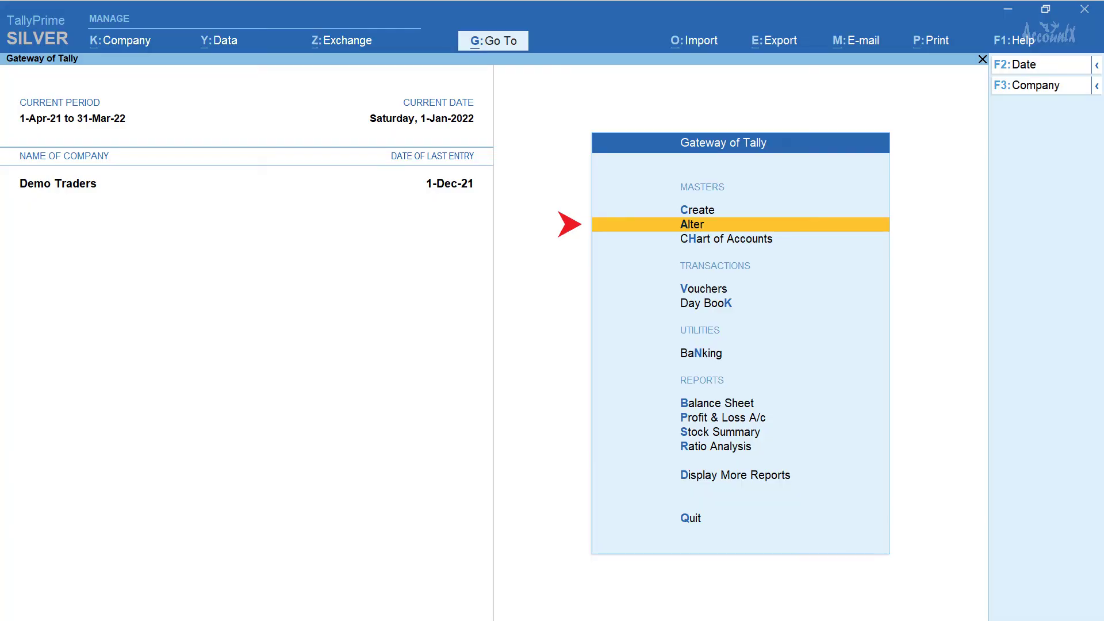
Alter the PQR Wholesalers ledger to use the Wholesaler pricing level and save it.
key("Return")
type("Pqr")
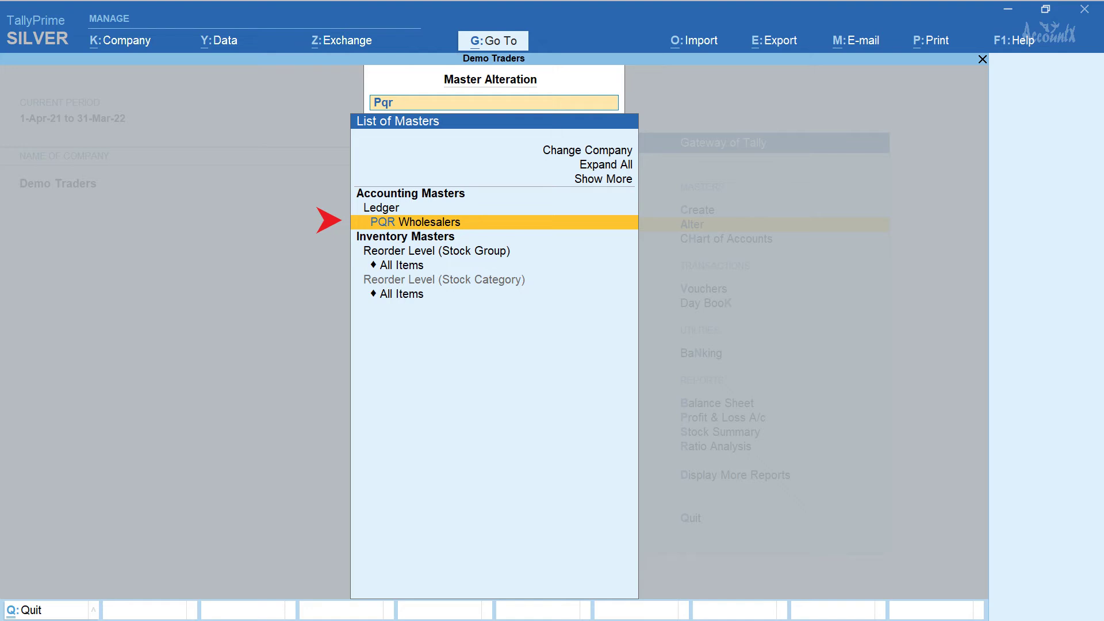
key("Return")
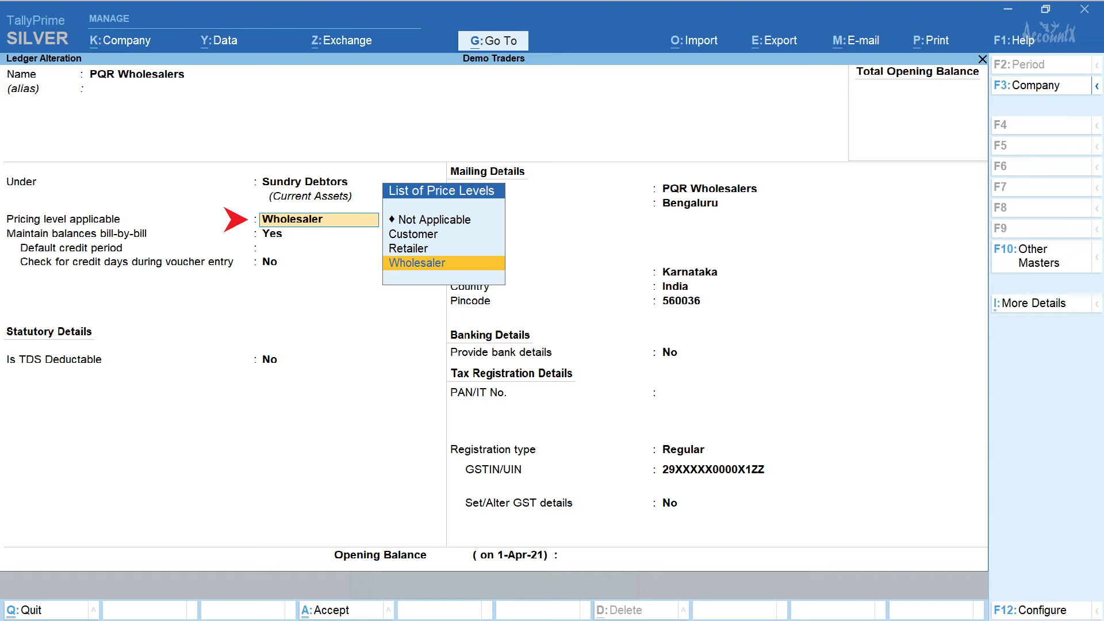
key("ctrl+a")
Alter the XYZ Retailers ledger to use the Retailer pricing level and save it.
type("yXy")
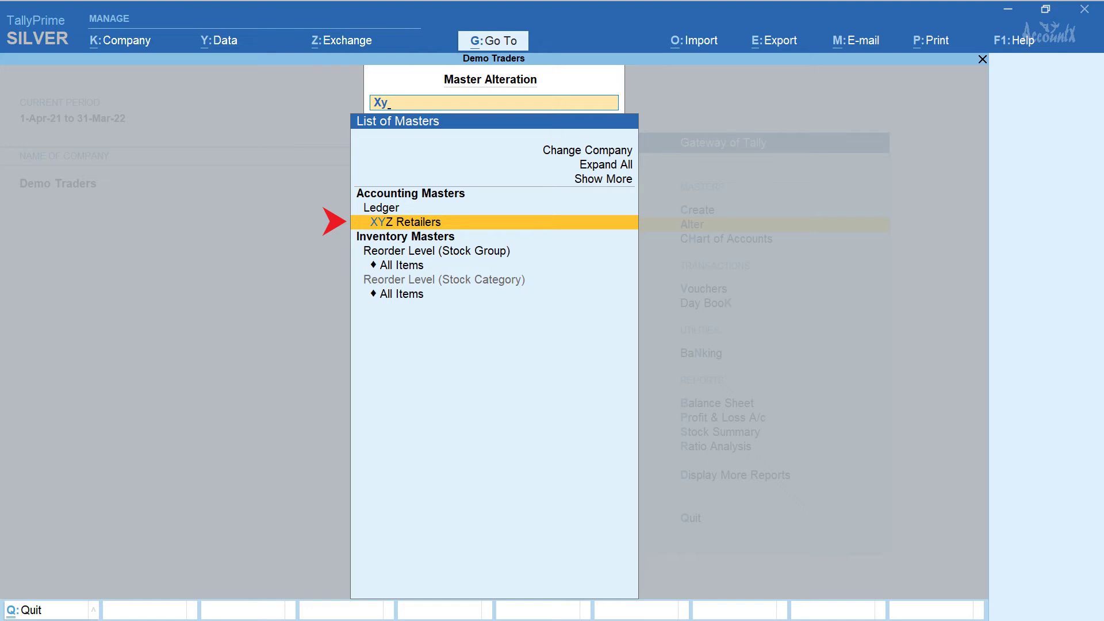
key("Return")
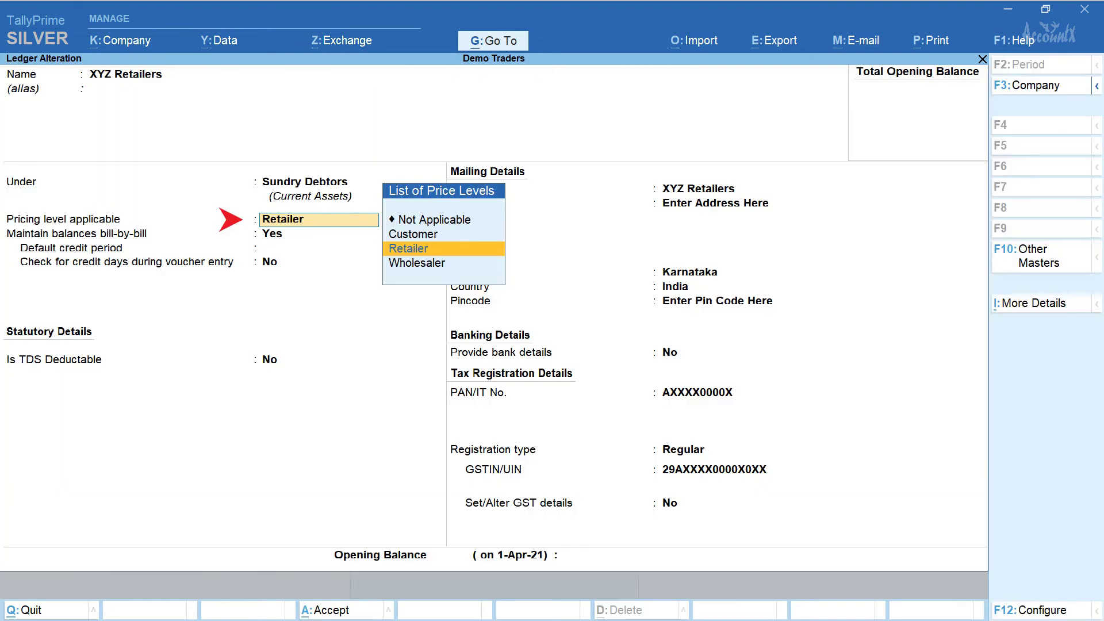
key("ctrl+a")
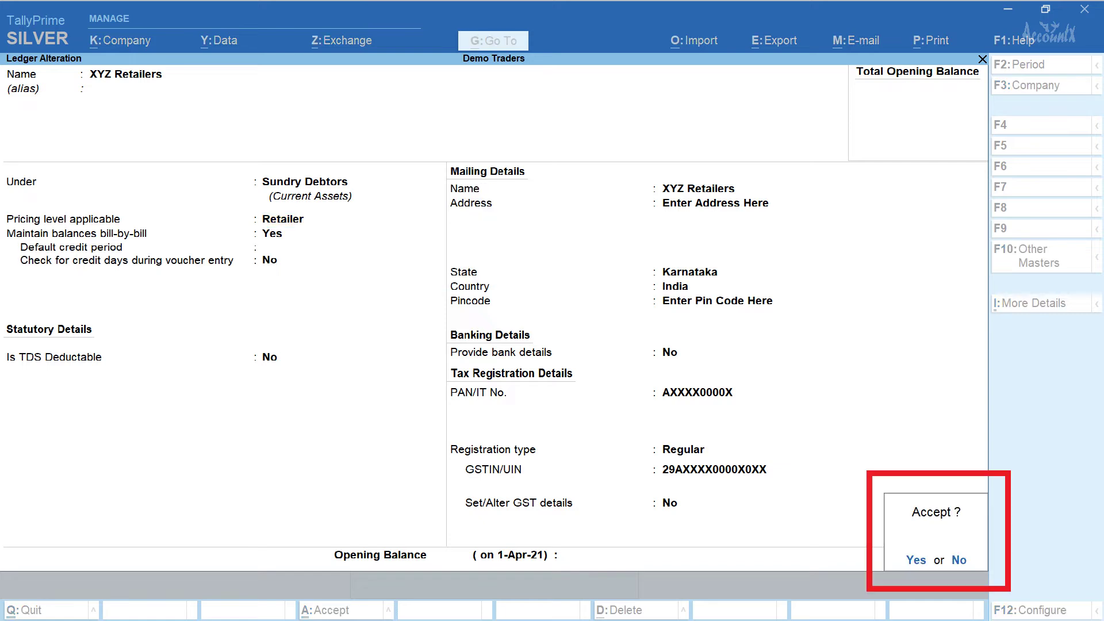
key("Return")
Alter the individual customer's ledger to use the Customer pricing level and save it.
type("Poo")
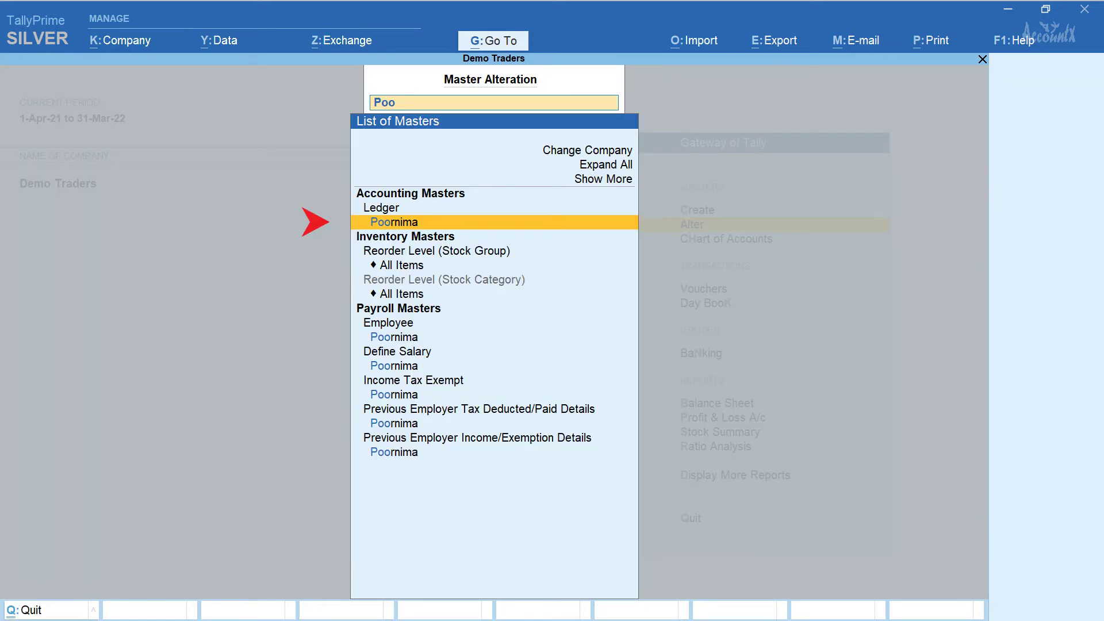
key("Return")
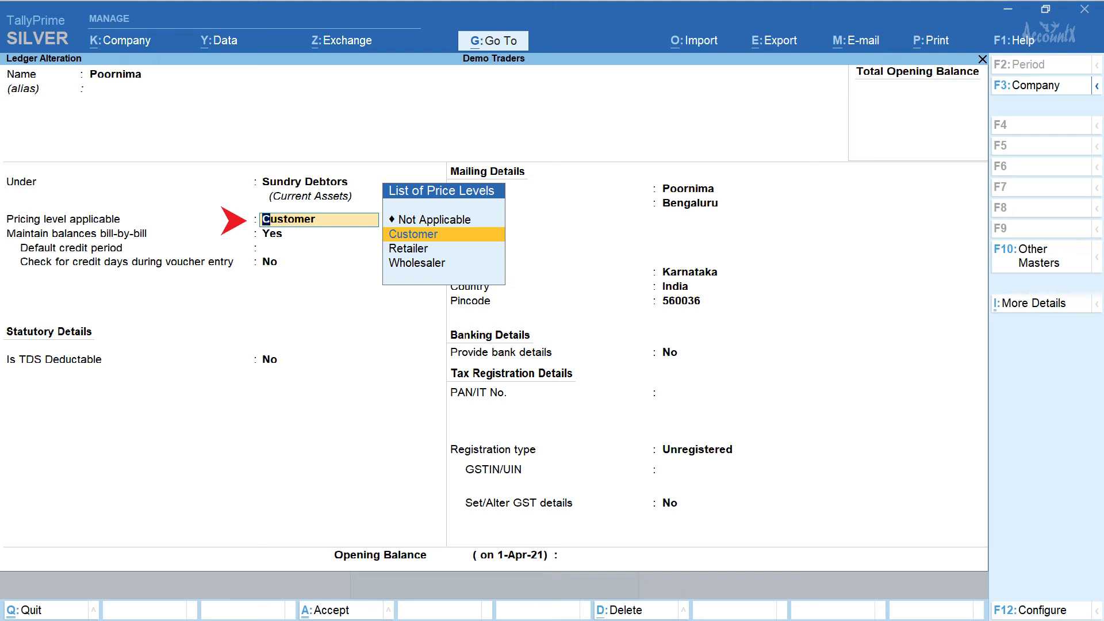
key("ctrl+a")
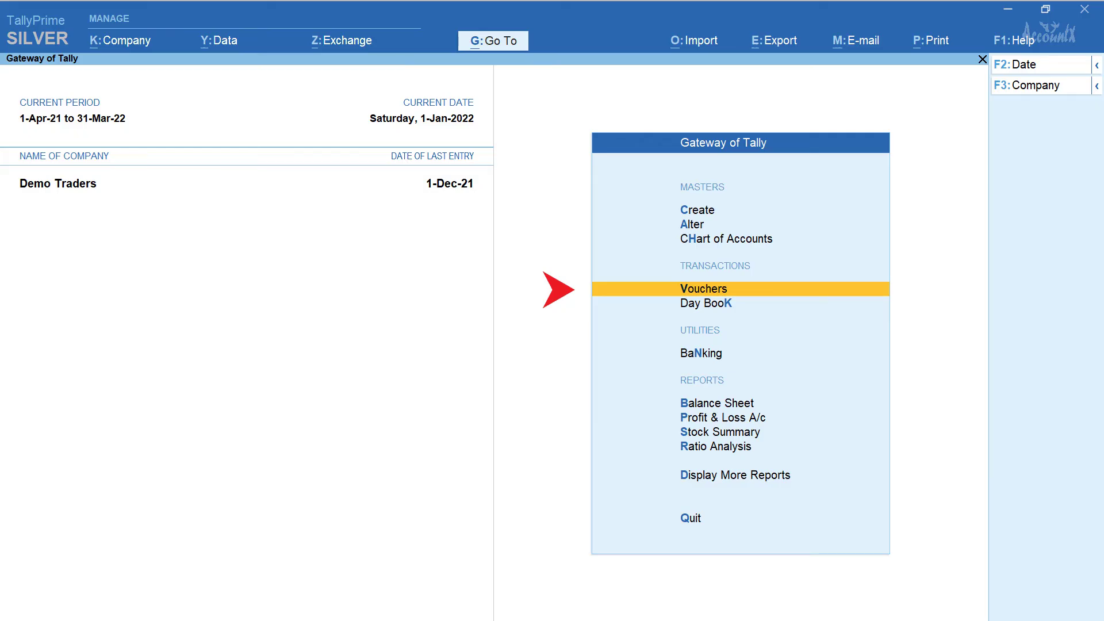
key("Return")
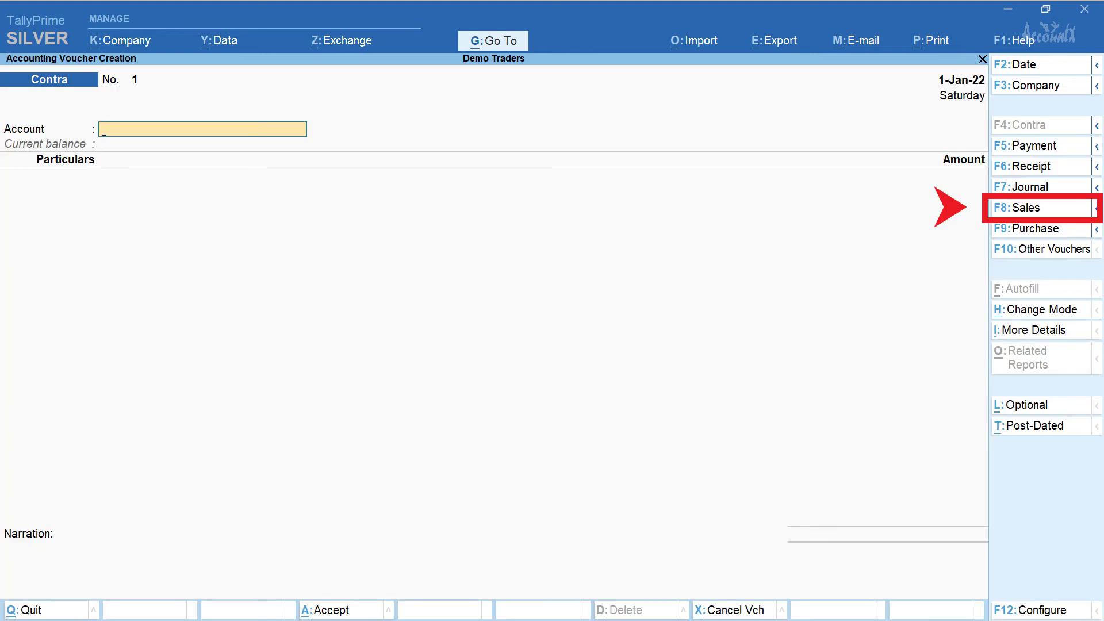
key("F8")
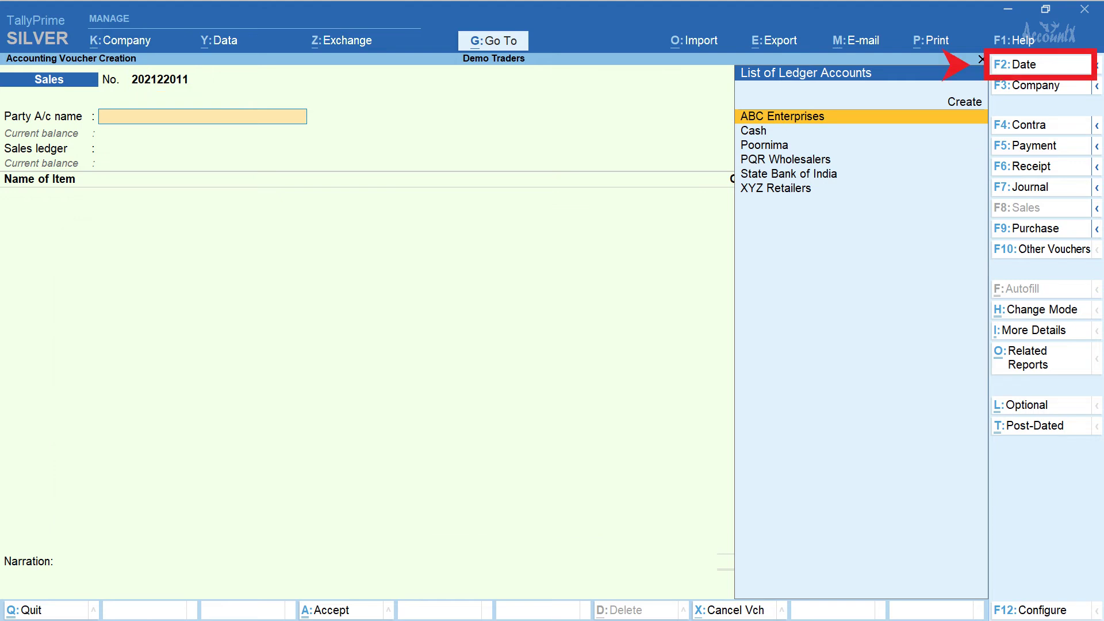
key("F2")
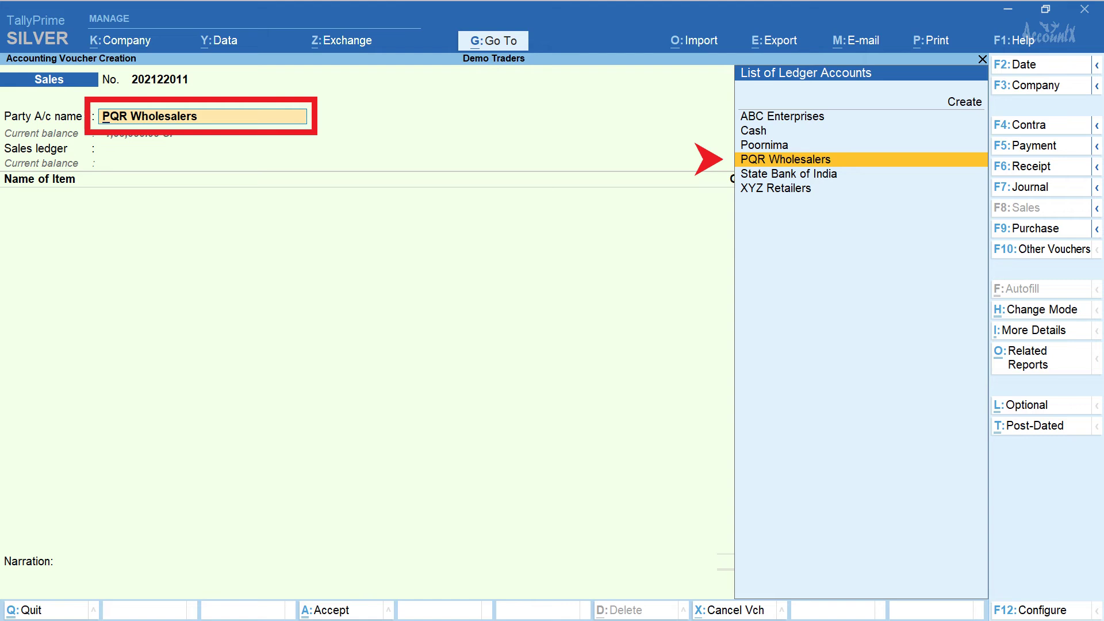
key("Return")
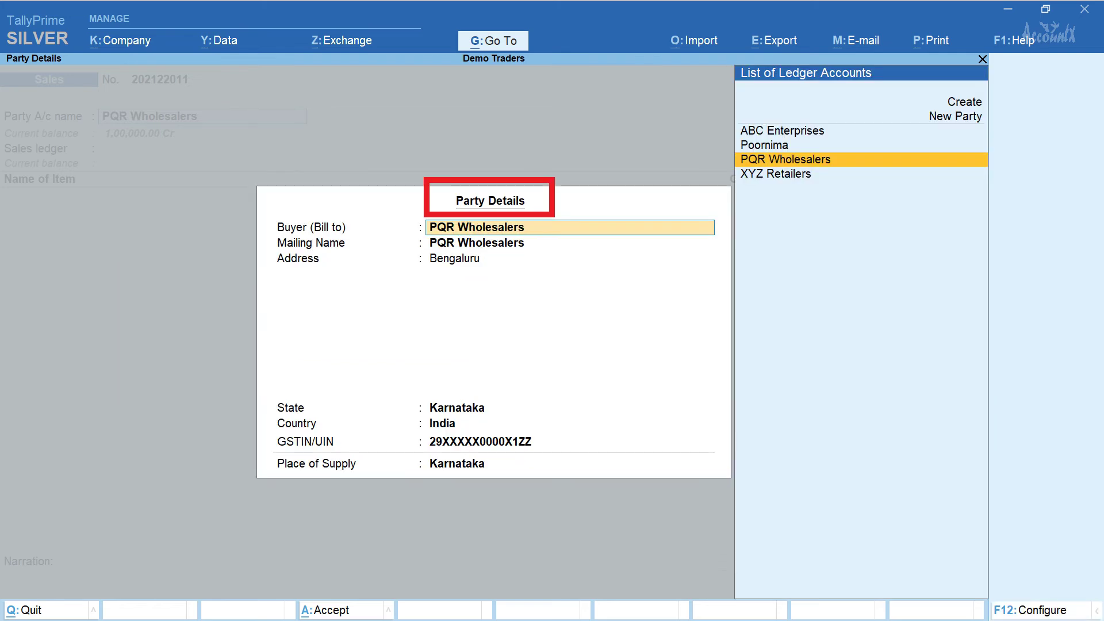
key("ctrl+a")
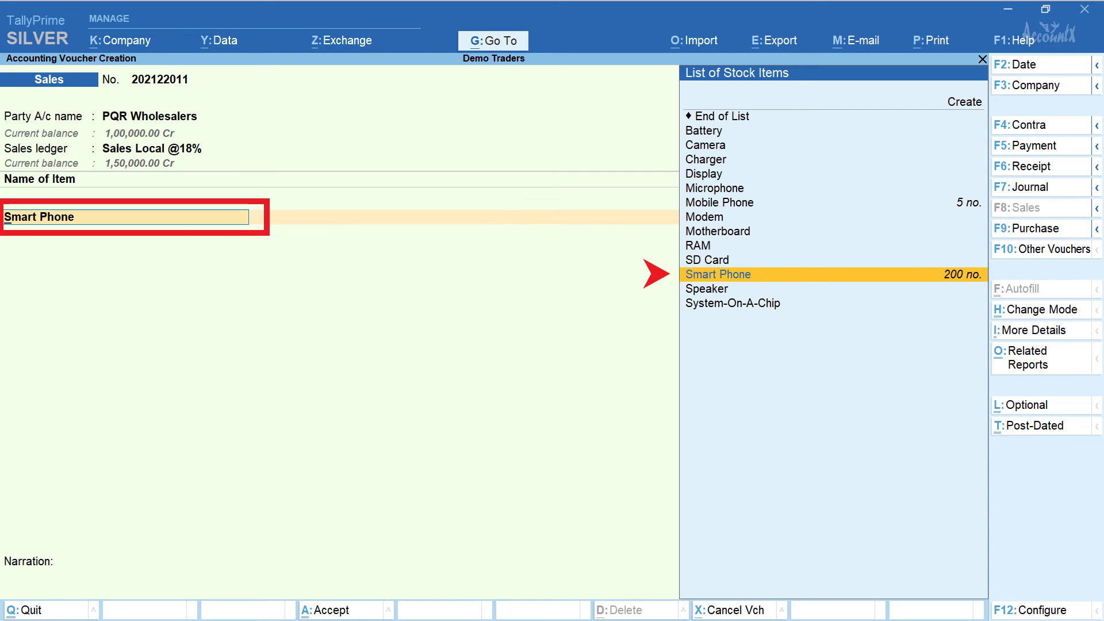
Add 20 no. of Smart Phone to the voucher with tracking number Not Applicable, keeping the price-list rate, and end the allocations.
key("Return")
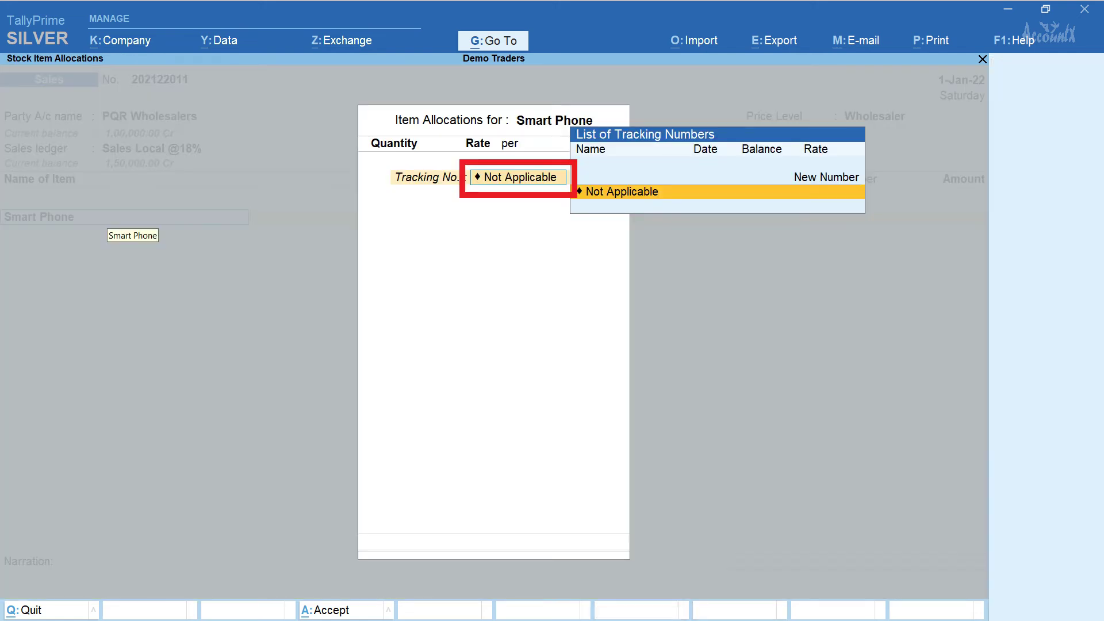
key("Return")
type("20")
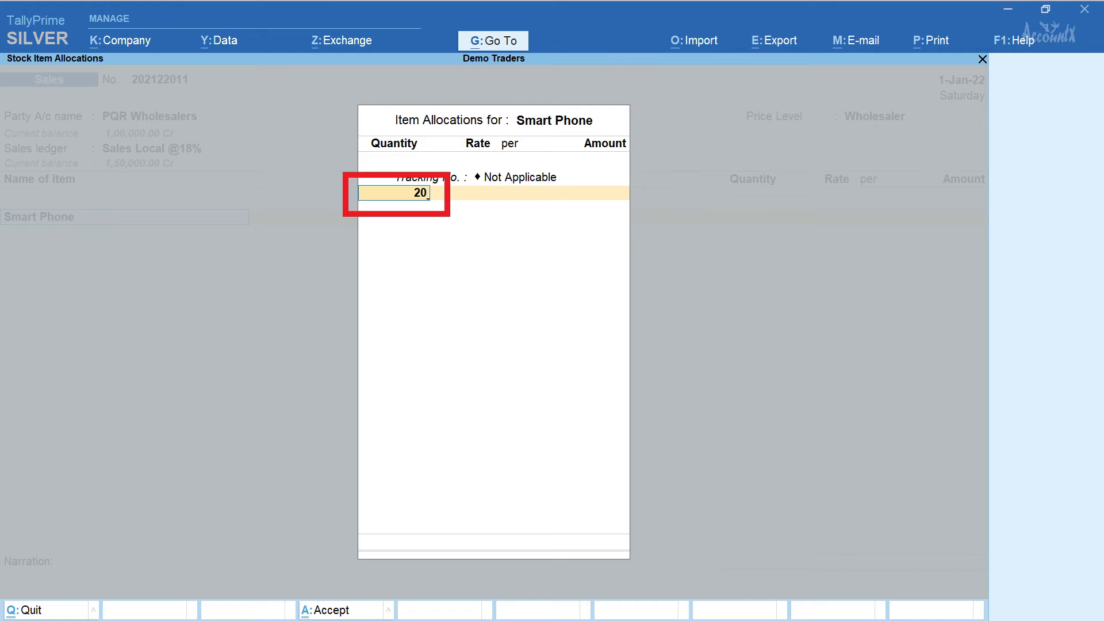
key("Return")
key("Return")
key("Return")
key("Return")
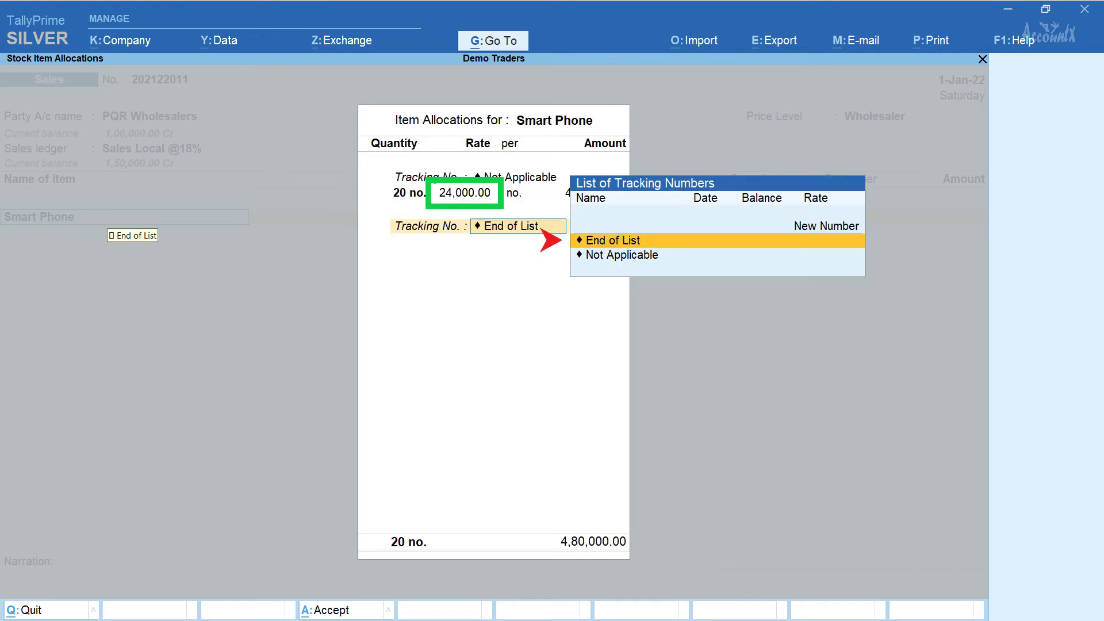
key("Return")
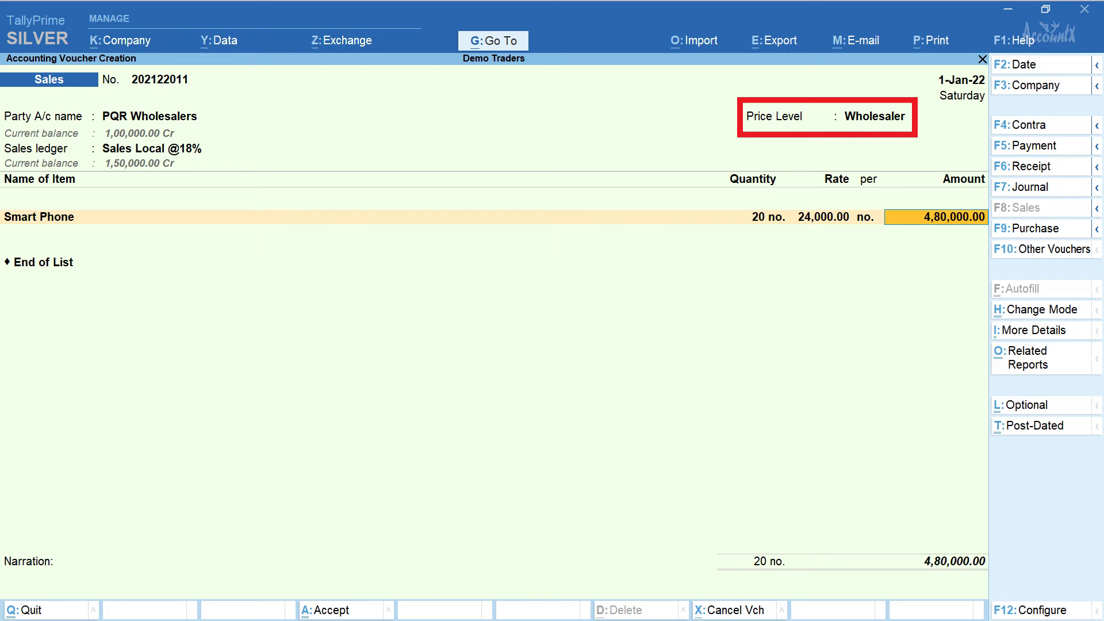
End the item list and add the Central GST and State GST ledgers to the PQR Wholesalers voucher.
key("Return")
type("Central GST")
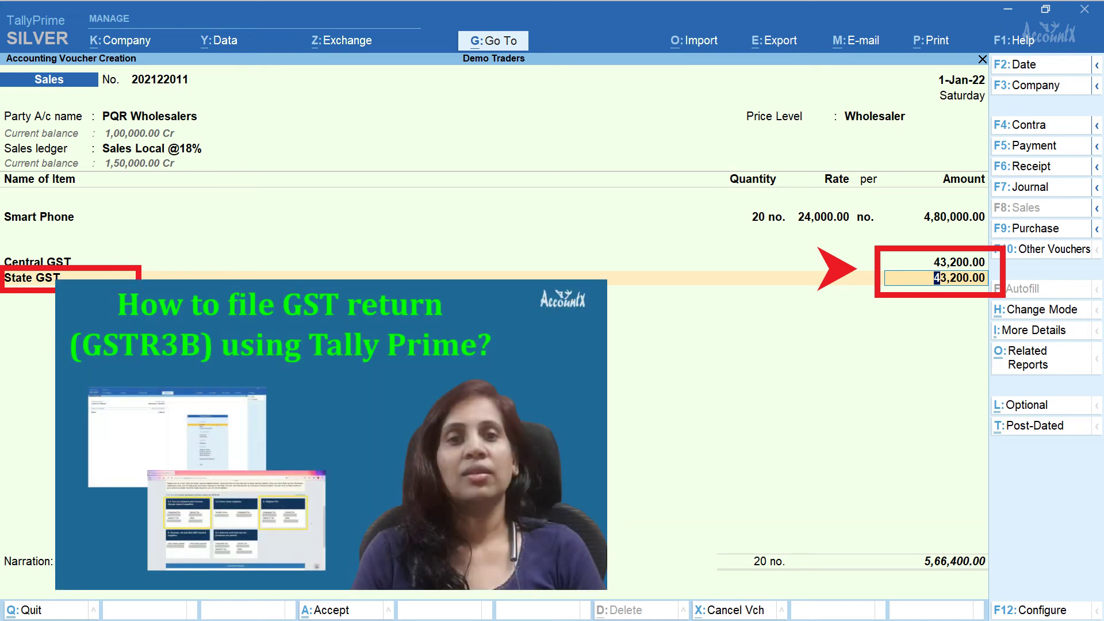
key("Return")
key("Return")
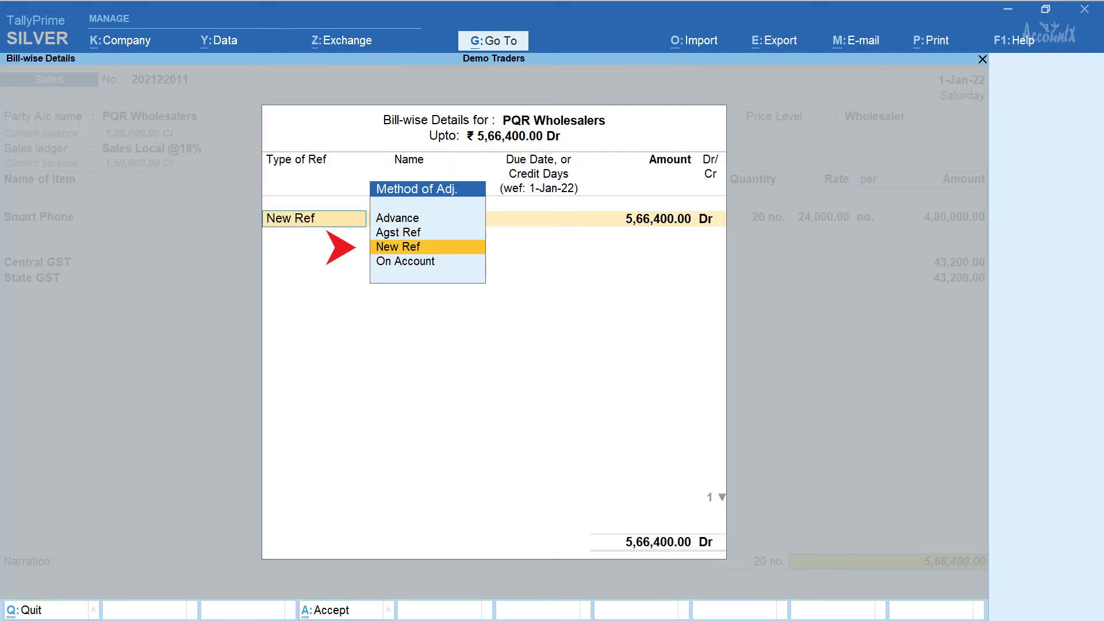
Record the bill-wise details as a New Ref under the voucher's number, with no due date, for the full amount.
key("Return")
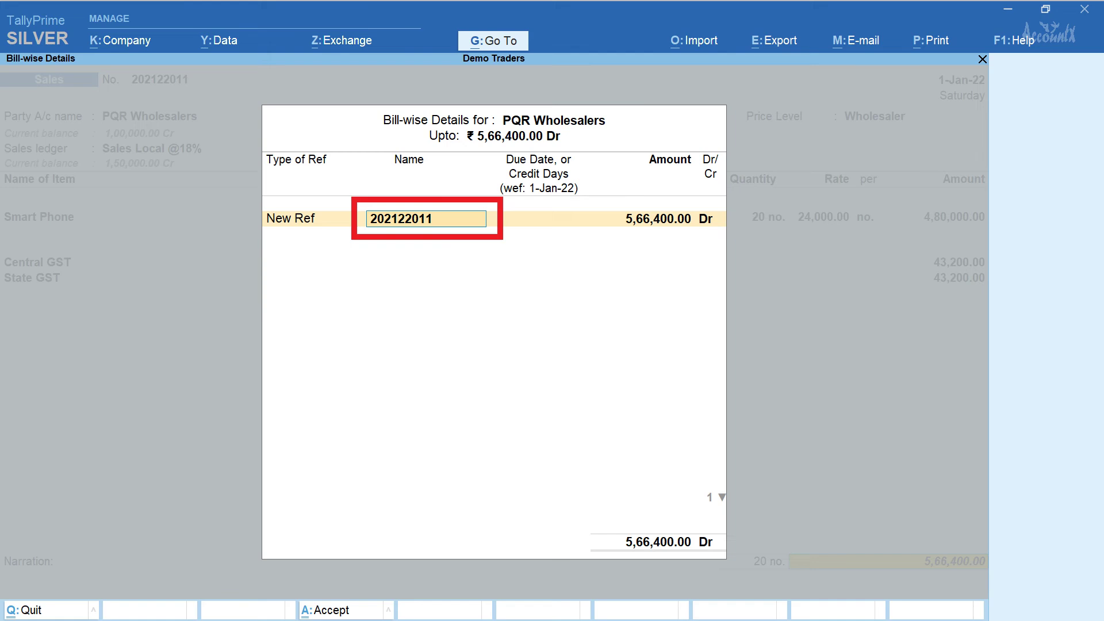
key("Return")
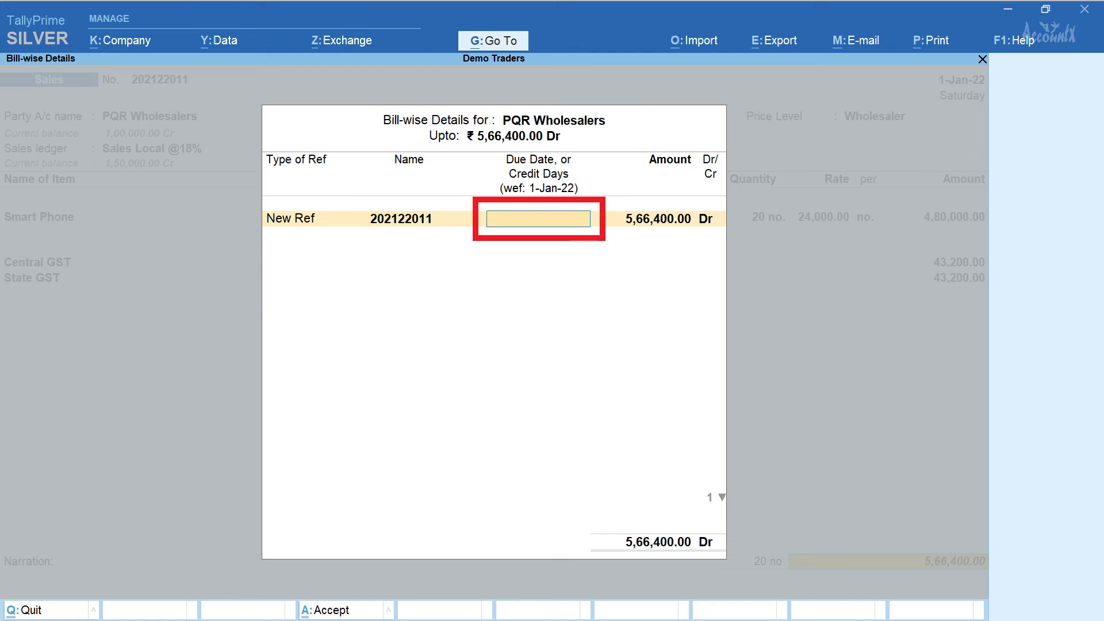
key("Return")
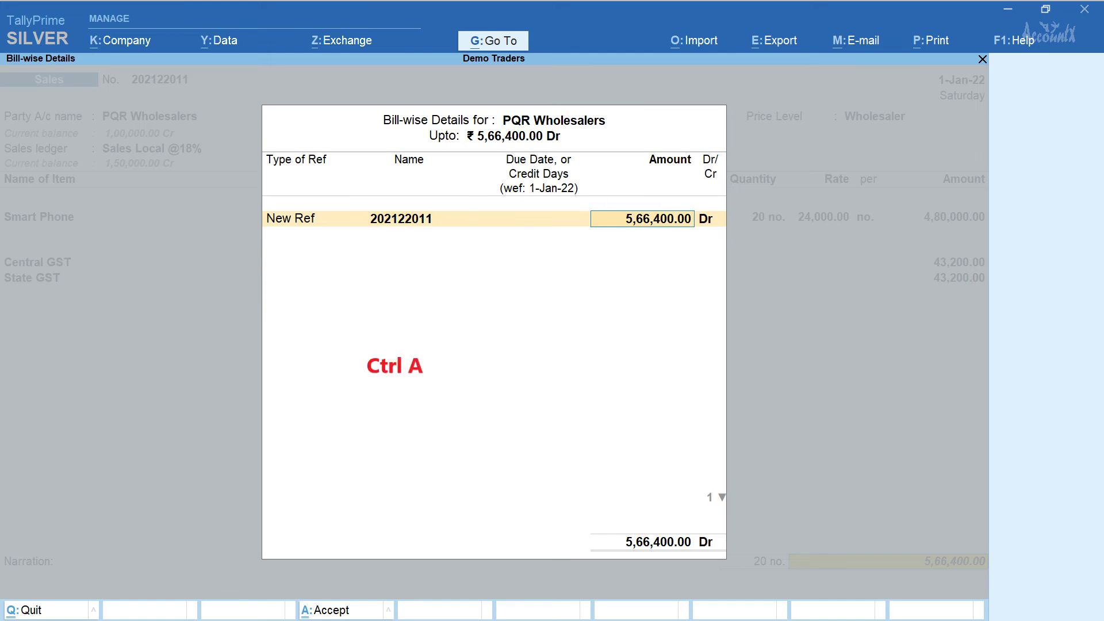
key("ctrl+a")
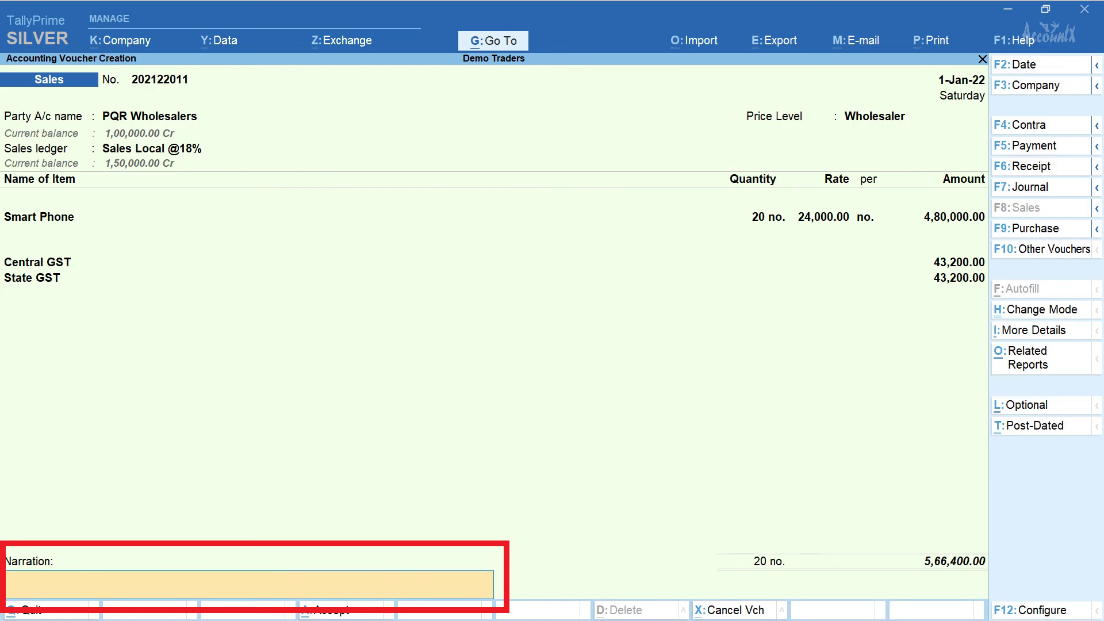
Leave the narration blank, save the sales voucher and print its tax invoice.
key("Return")
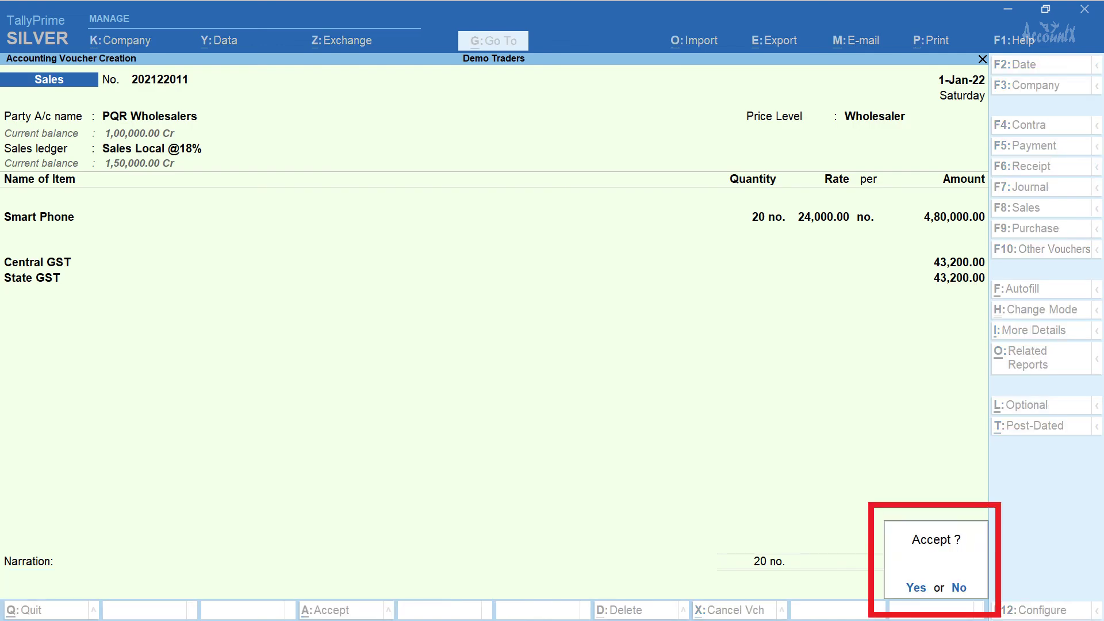
key("Return")
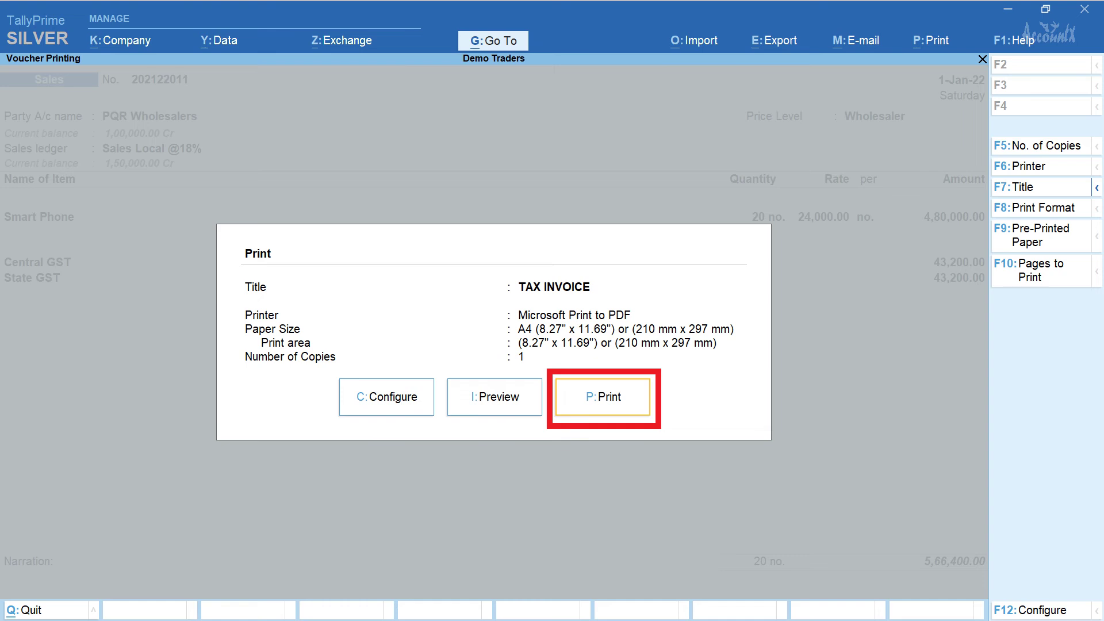
key("p")
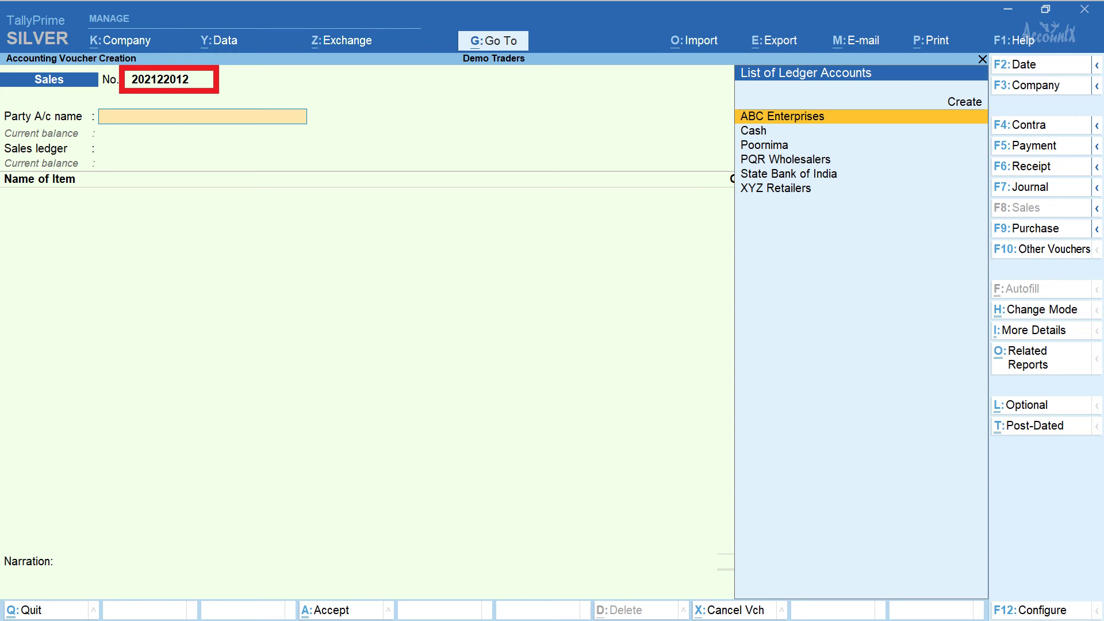
left_click(776, 188)
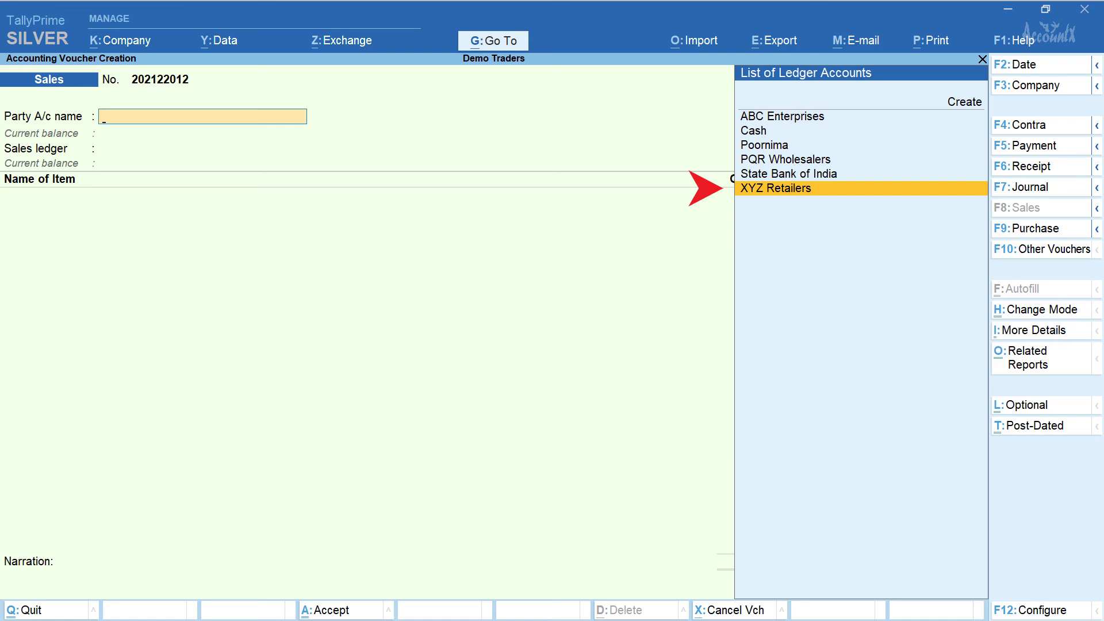
key("Return")
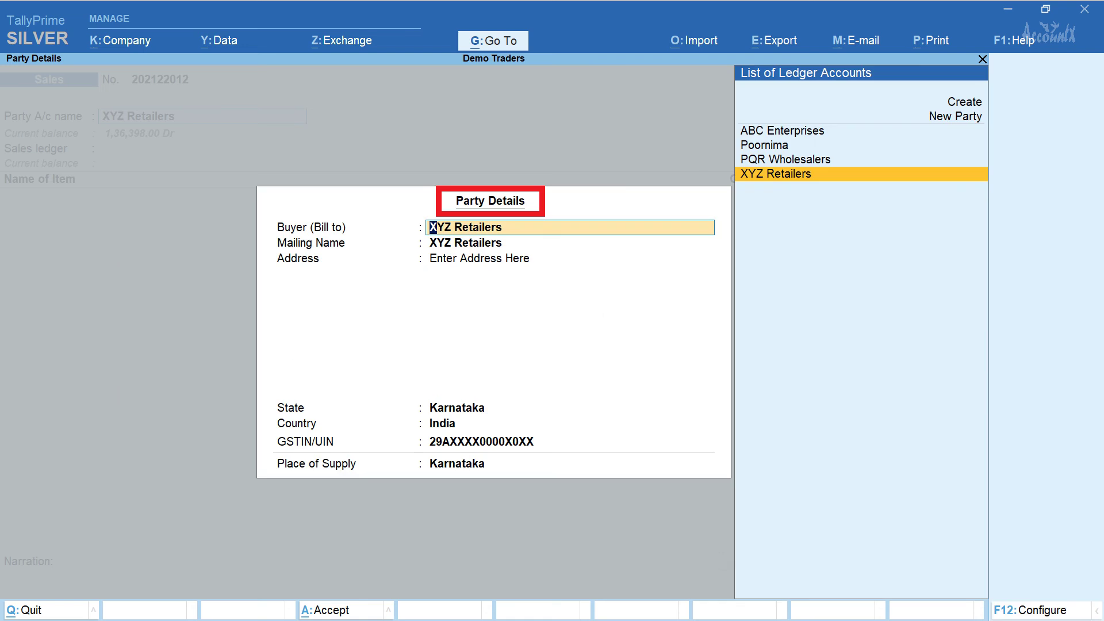
key("ctrl+a")
key("Return")
Add Smart Phone to the XYZ Retailers voucher with tracking number Not Applicable and a quantity of 10, accepting the price list rate.
type("Smart")
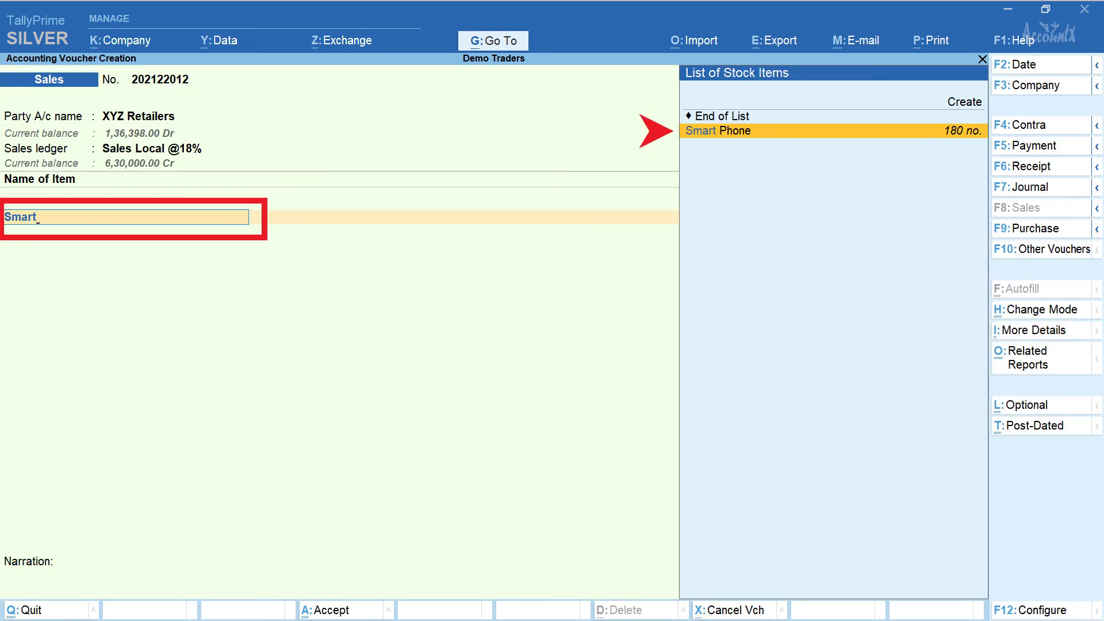
key("Return")
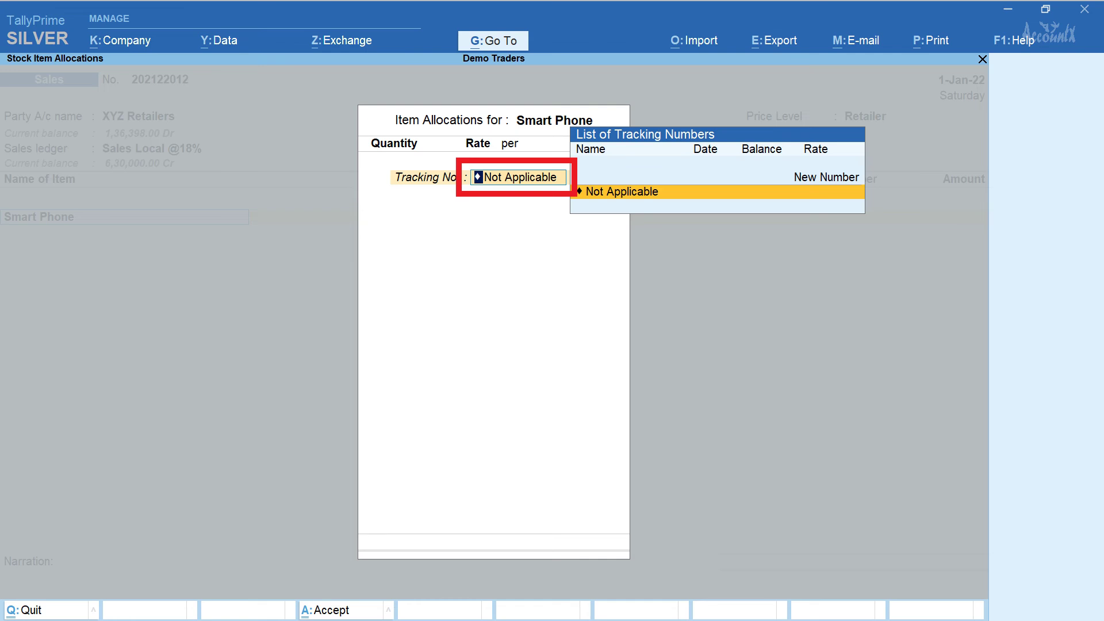
key("Return")
type("10")
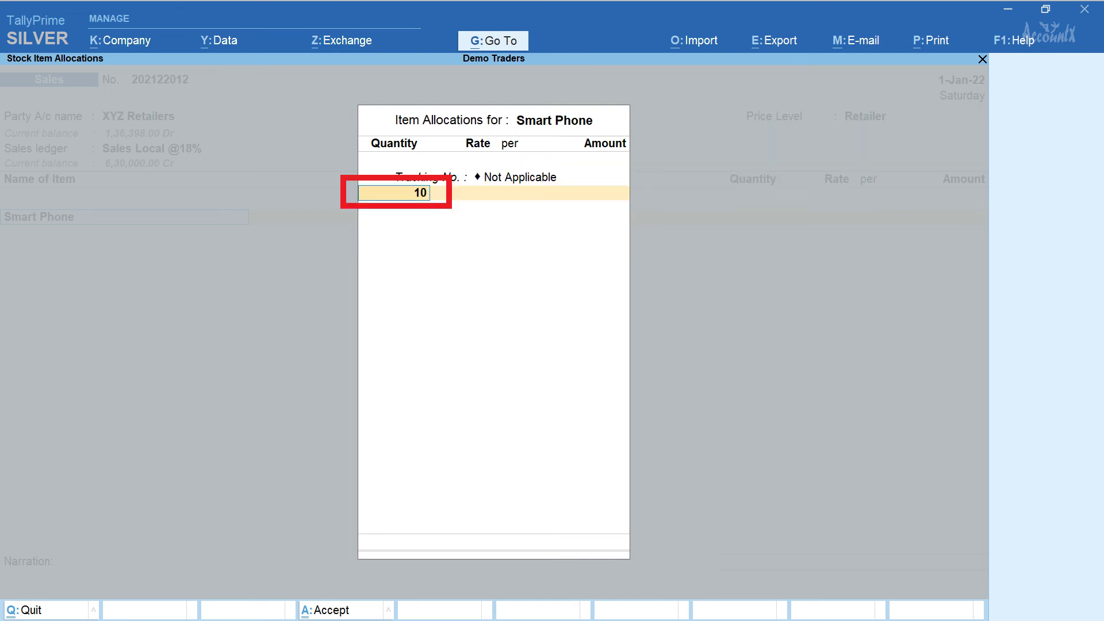
key("Return")
key("Return")
key("Return")
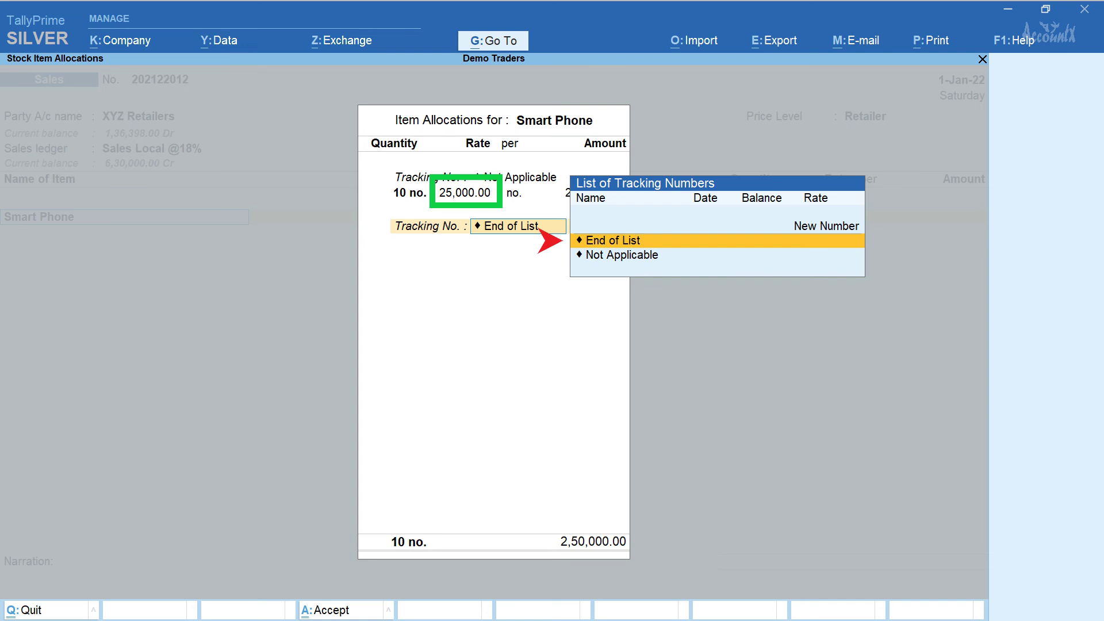
End the item allocation and save the XYZ Retailers voucher with the Central GST and State GST ledgers.
key("Return")
key("Return")
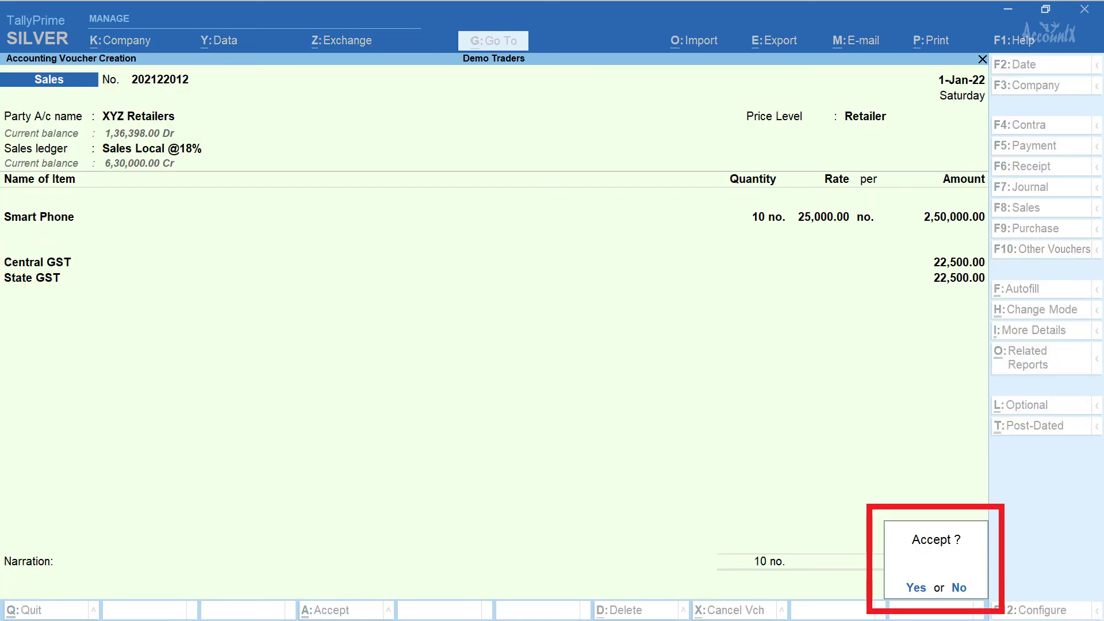
key("Return")
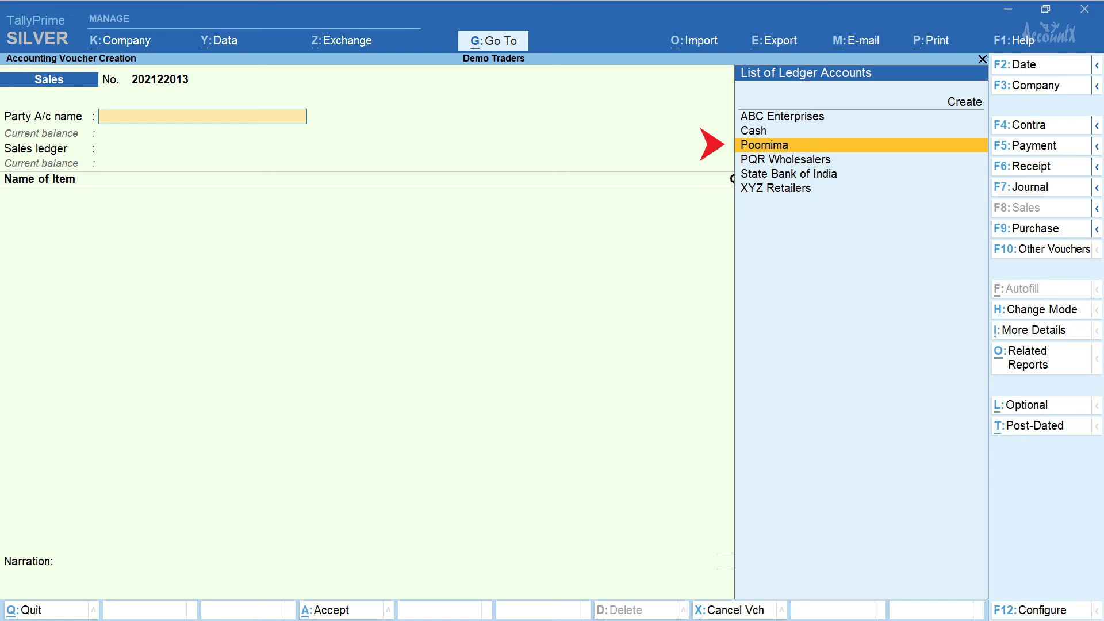
key("Return")
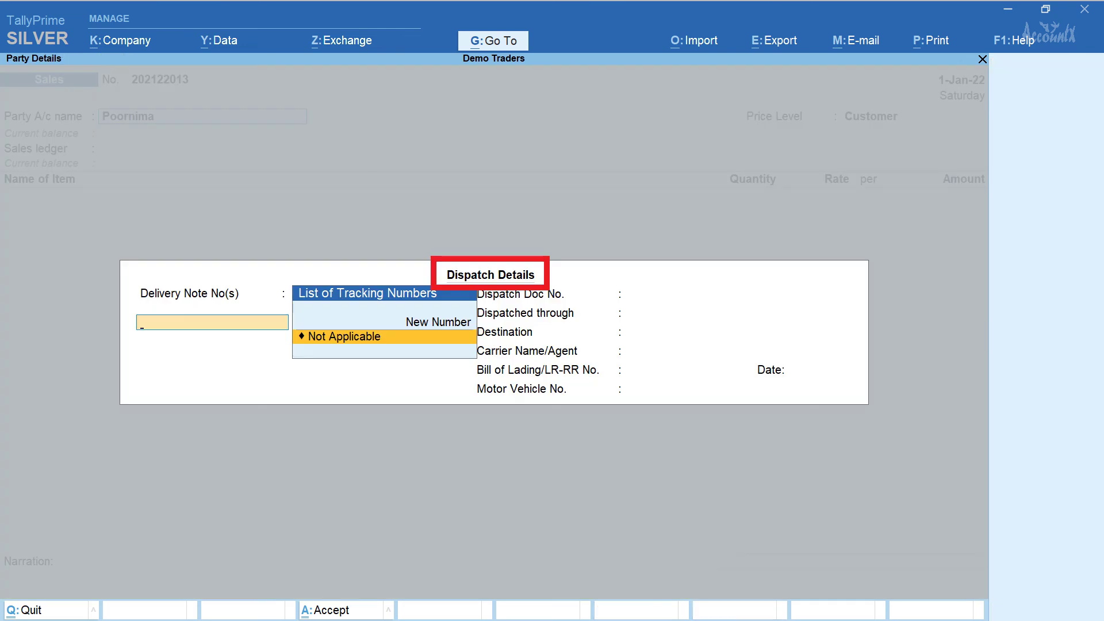
key("ctrl+a")
key("ctrl+a")
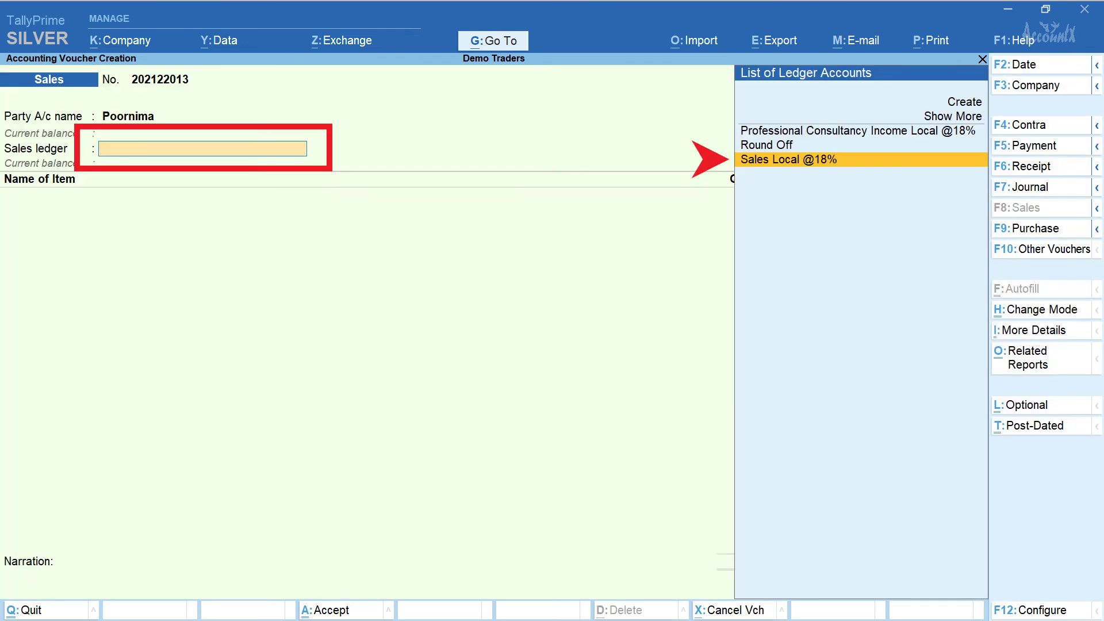
key("Return")
Add Smart Phone with tracking number Not Applicable and a quantity of 2, accepting the price list rate, and end the item allocation.
type("Smart")
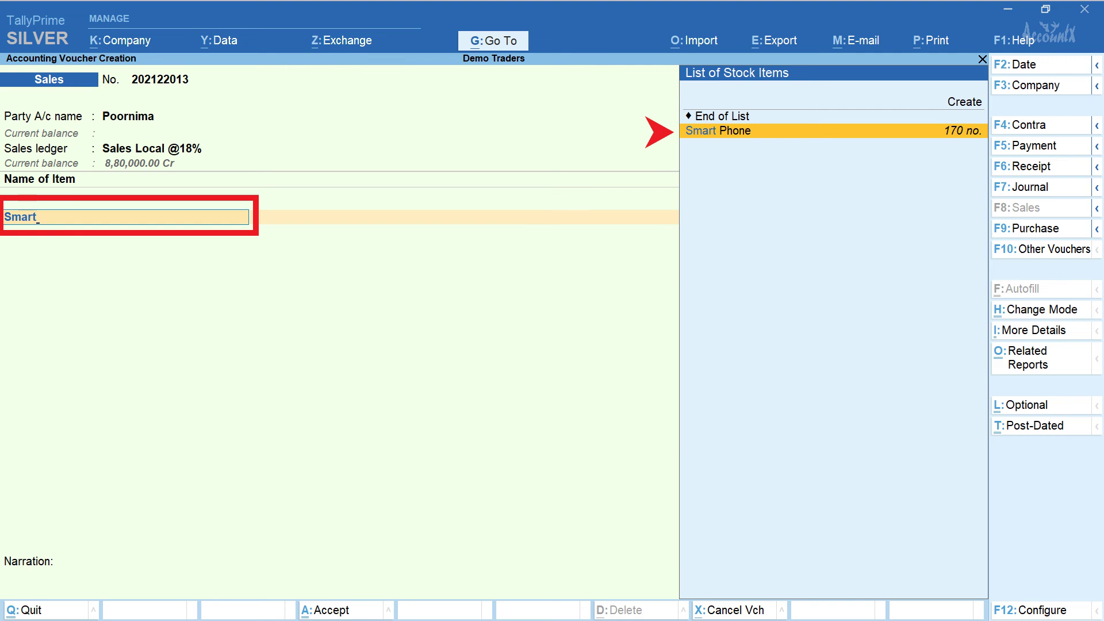
key("Return")
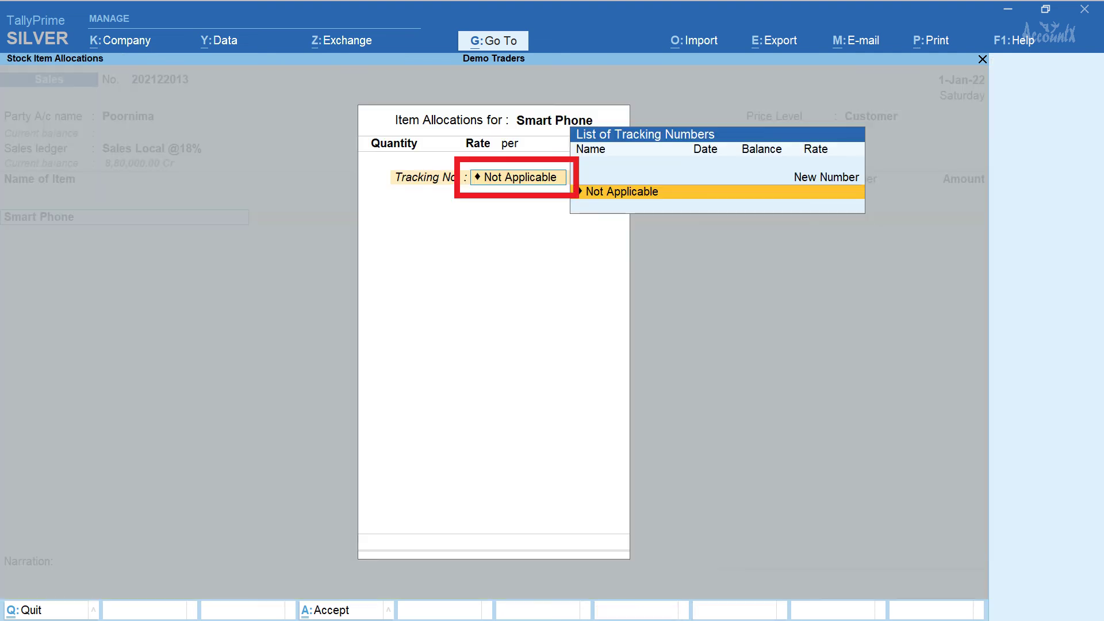
key("Return")
type("2")
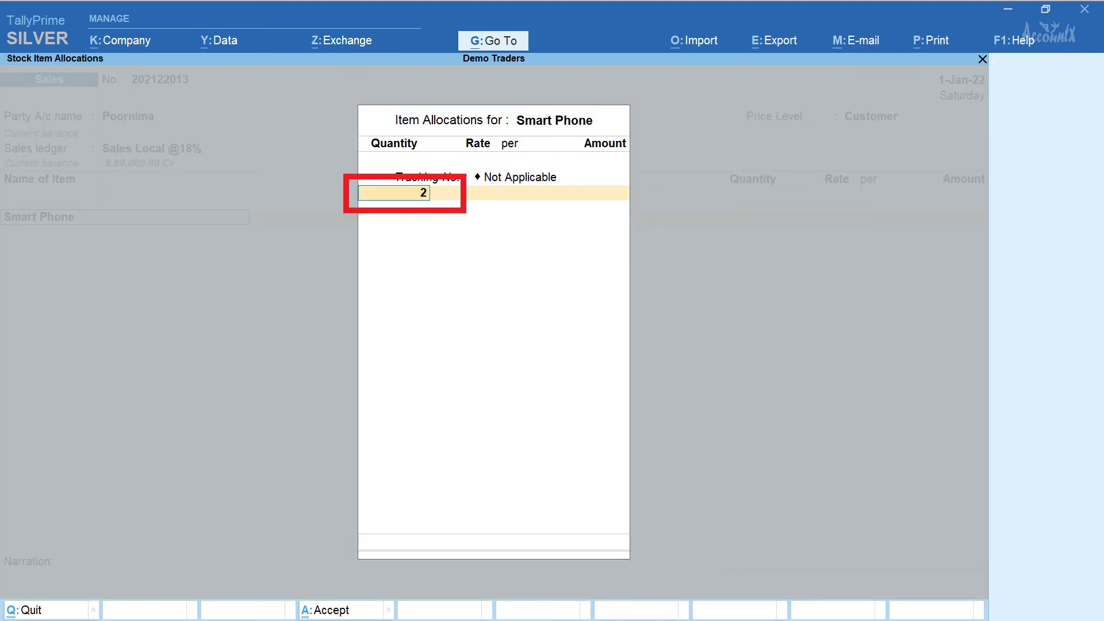
key("Return")
key("Return")
key("Return")
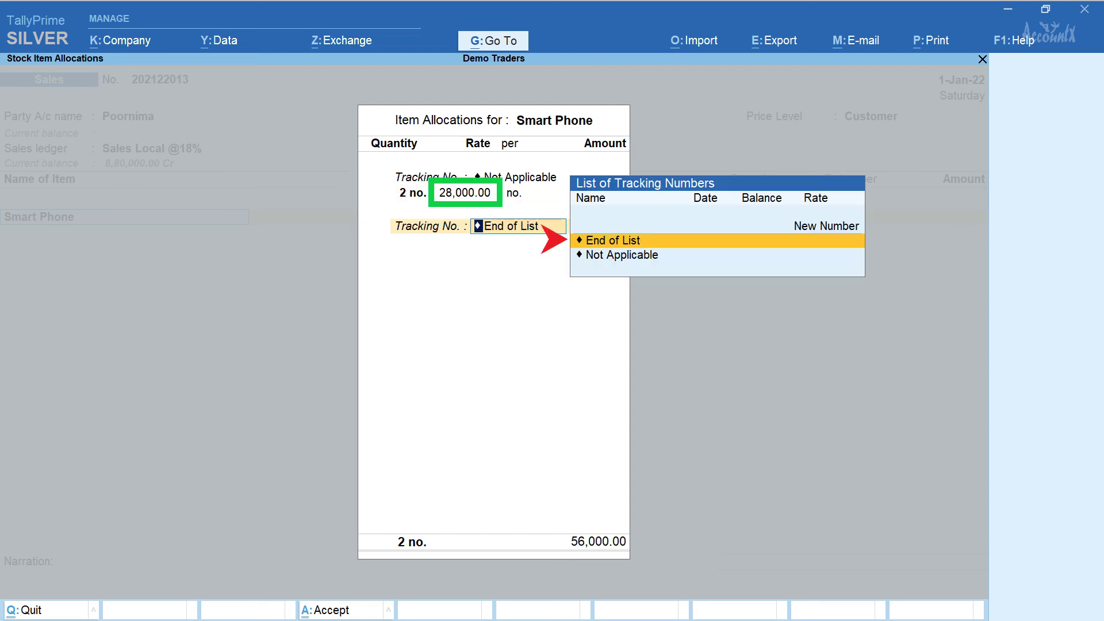
key("Return")
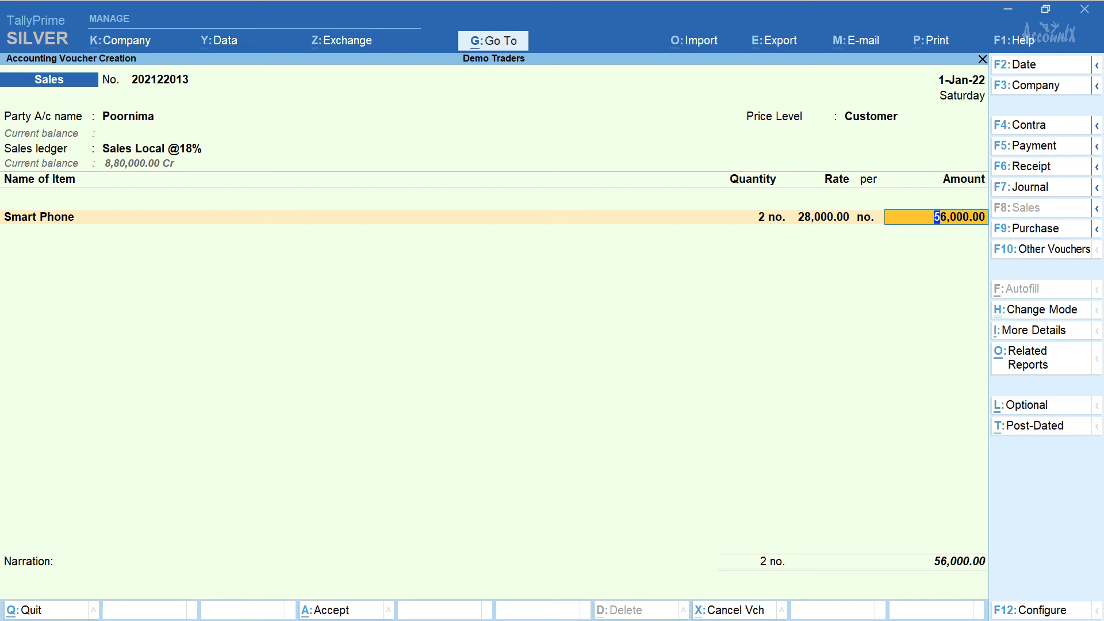
key("Return")
key("Return")
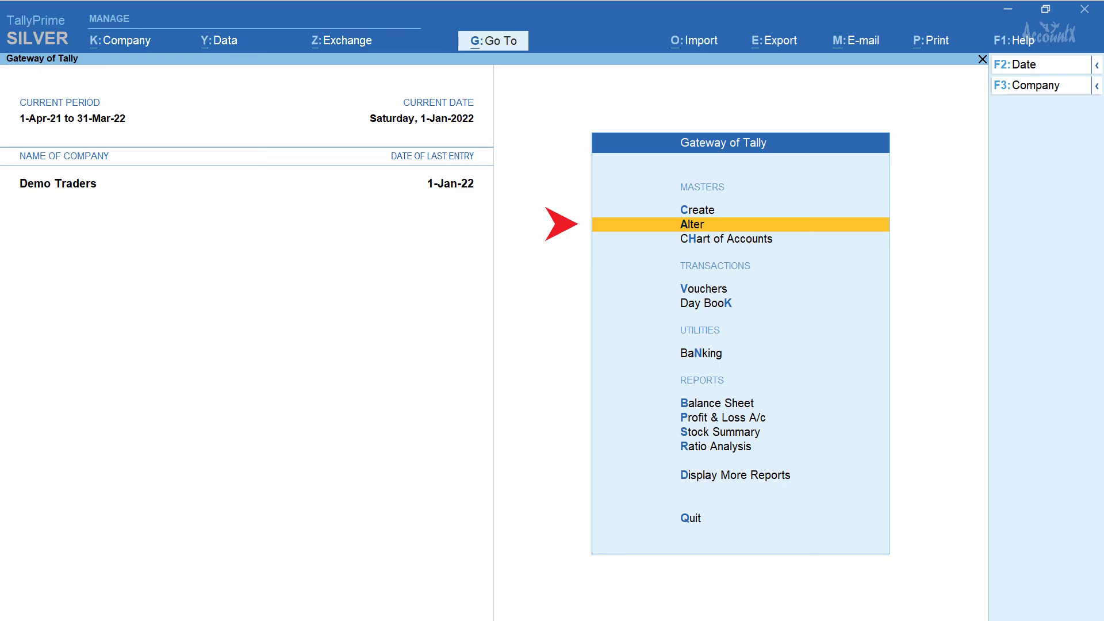
Open Price List (Stock Group) for alteration and start a price revision for the Phones stock group.
key("Return")
type("Pri")
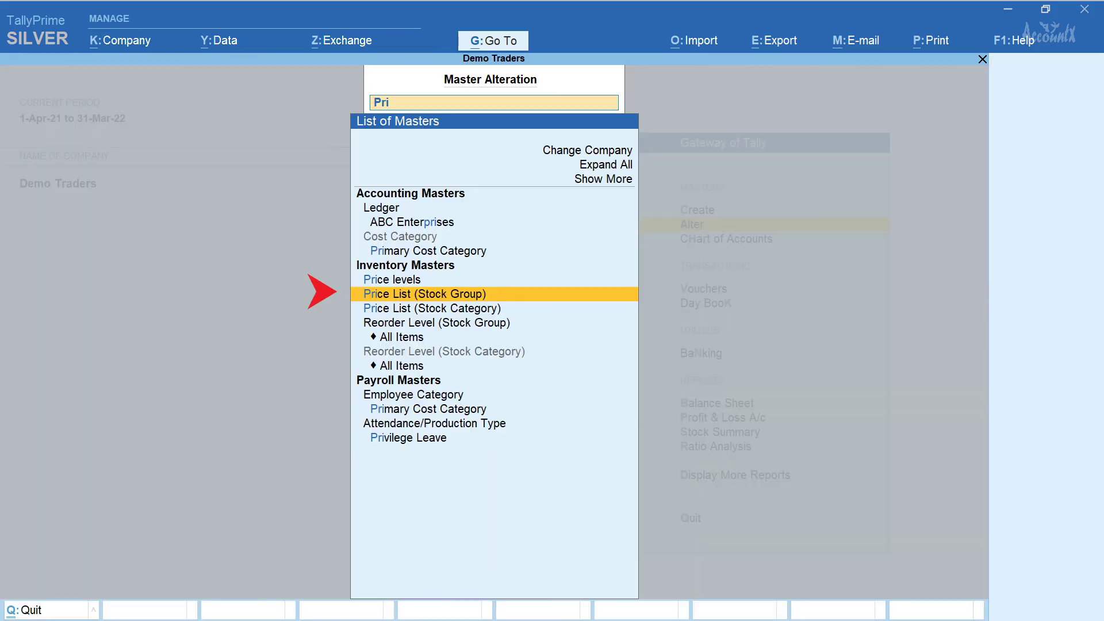
key("Return")
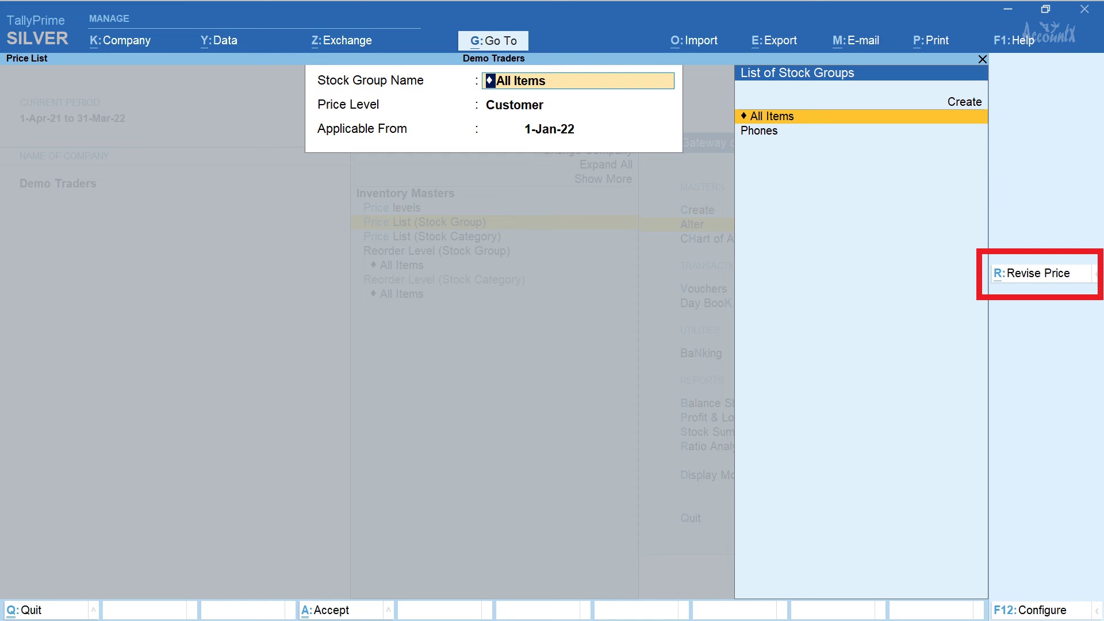
key("alt+r")
key("Down")
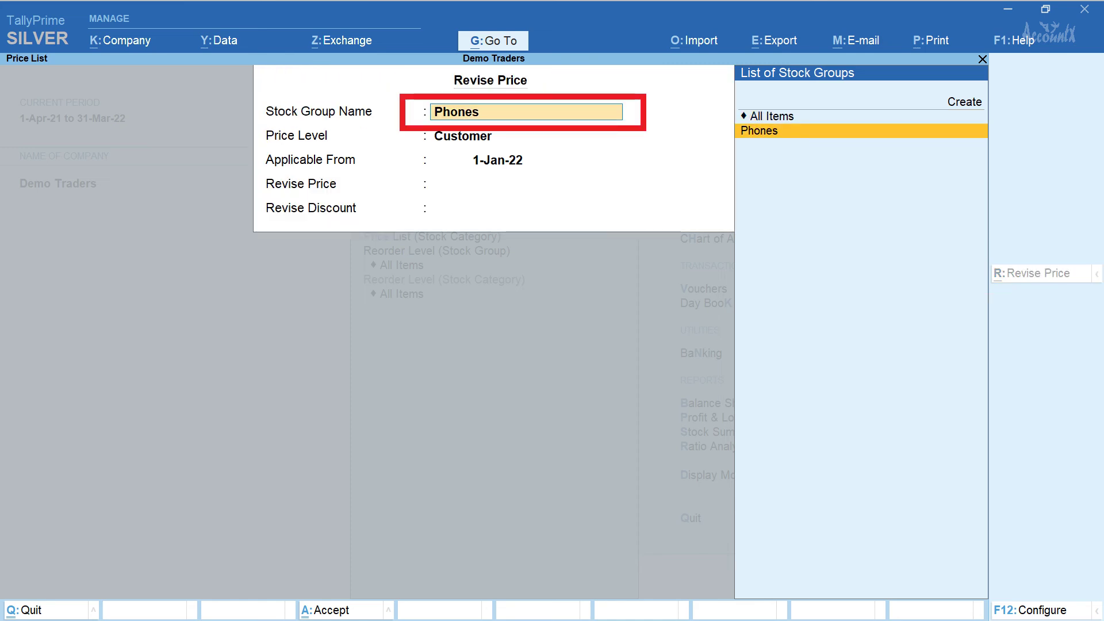
Set the price revision's price level to Wholesaler and make it applicable from 1-Feb-22.
key("Return")
key("Down")
key("Down")
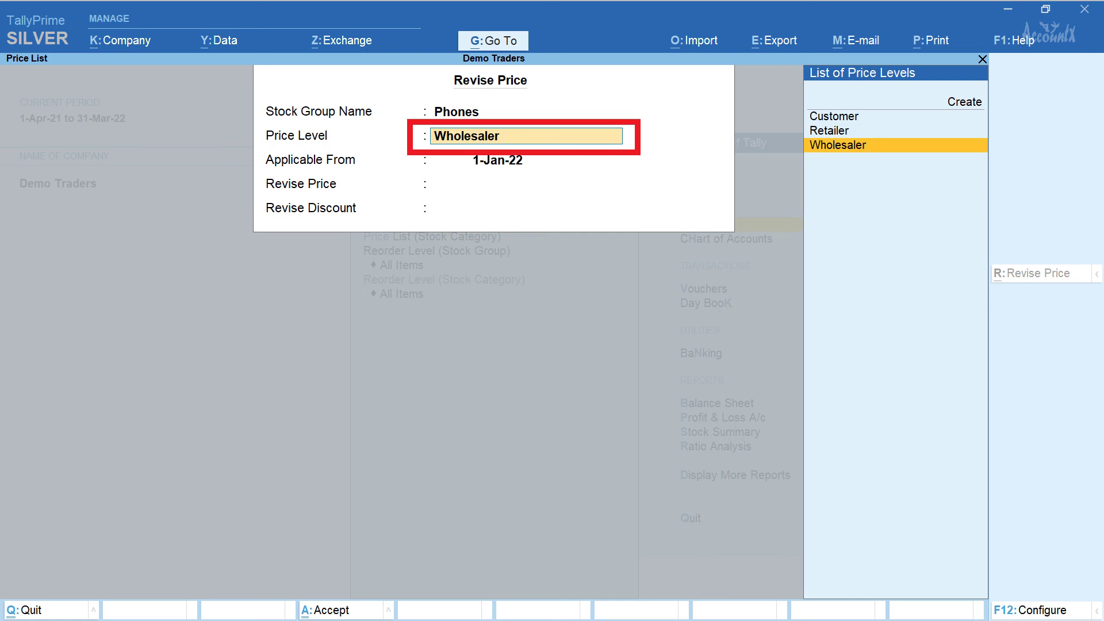
key("Return")
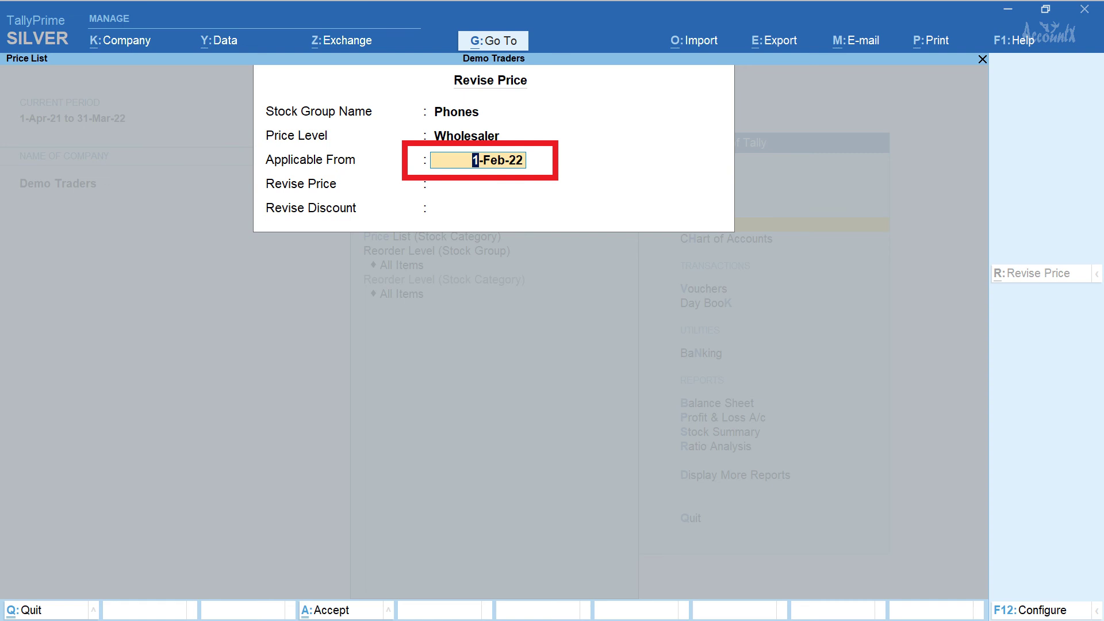
key("Return")
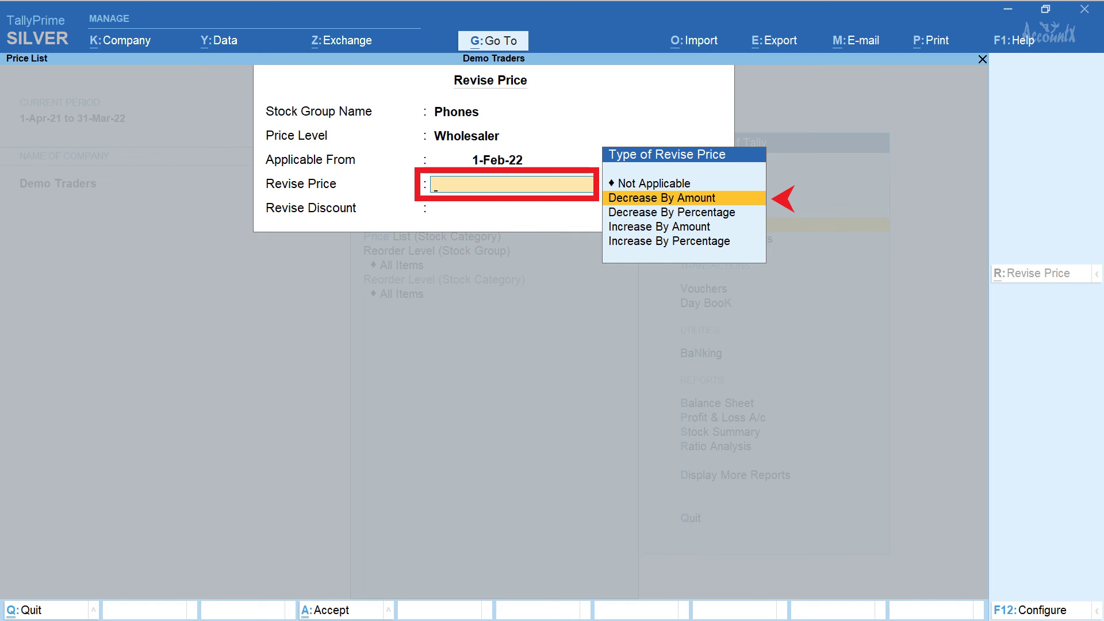
Review the price revision types and set Revise Price to Decrease By Percentage with 2%.
key("Down")
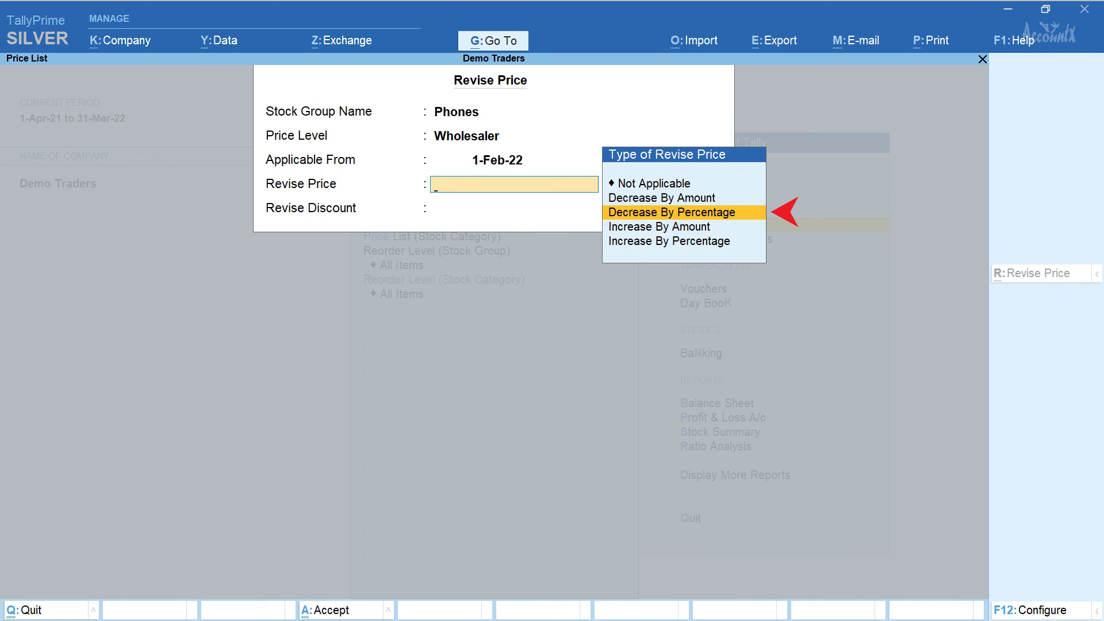
key("Down")
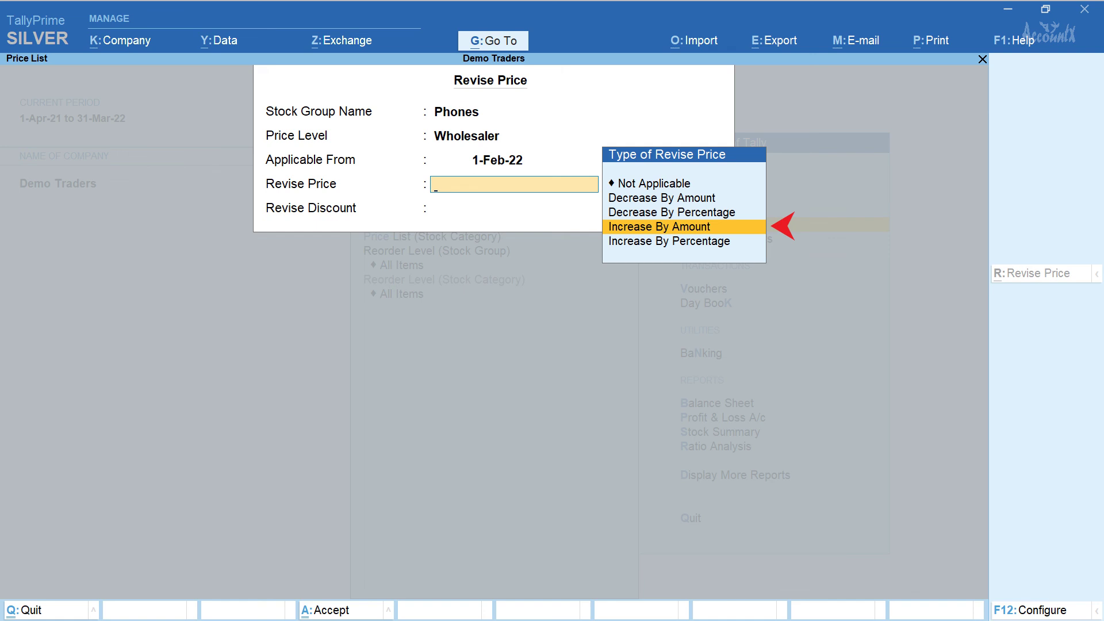
key("Down")
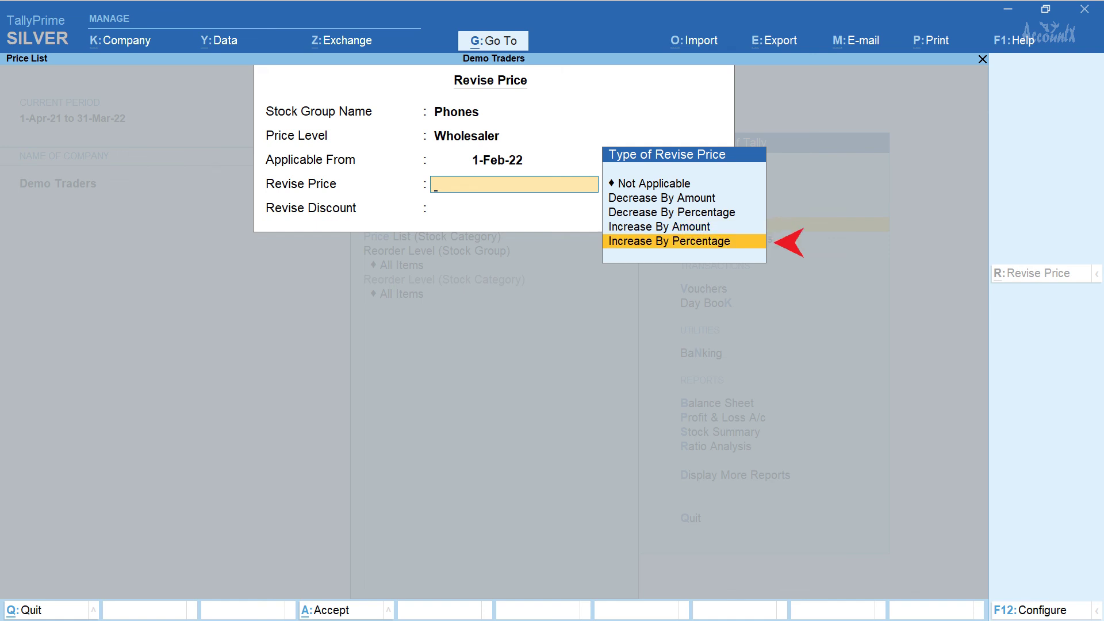
key("Up")
key("Up")
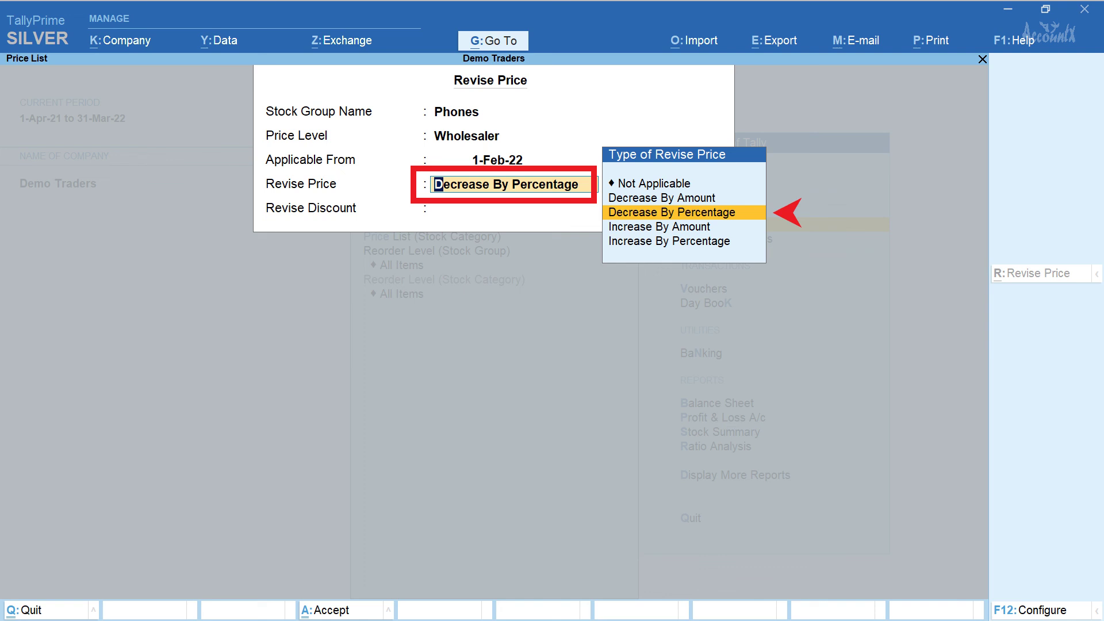
key("Return")
type("2")
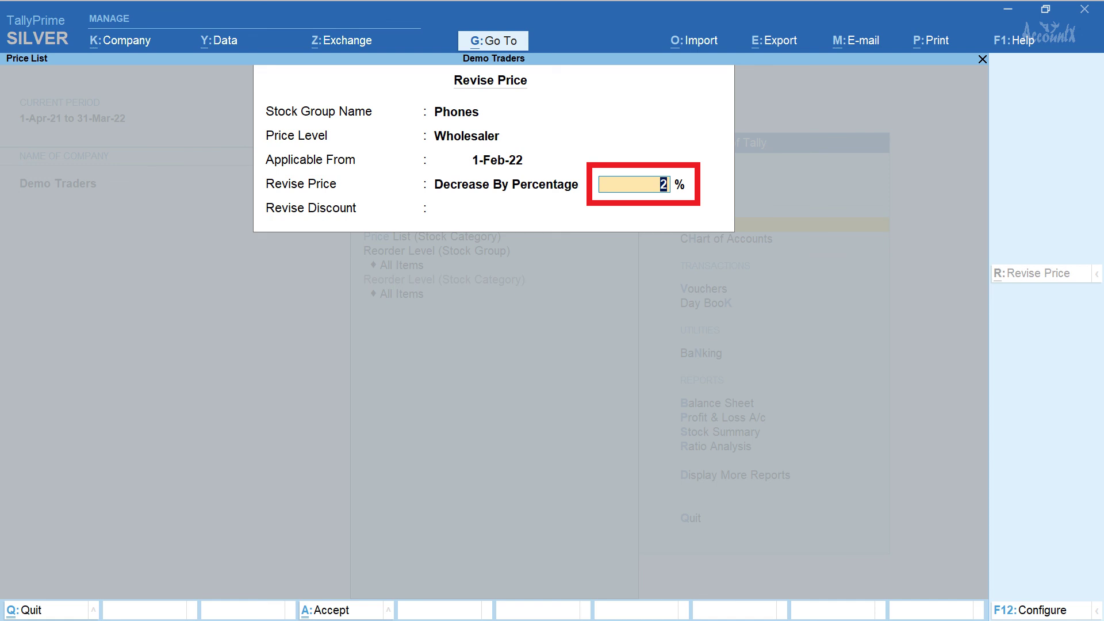
Set Revise Discount to Not Applicable, apply the revision and open the revised Wholesaler price list.
key("Return")
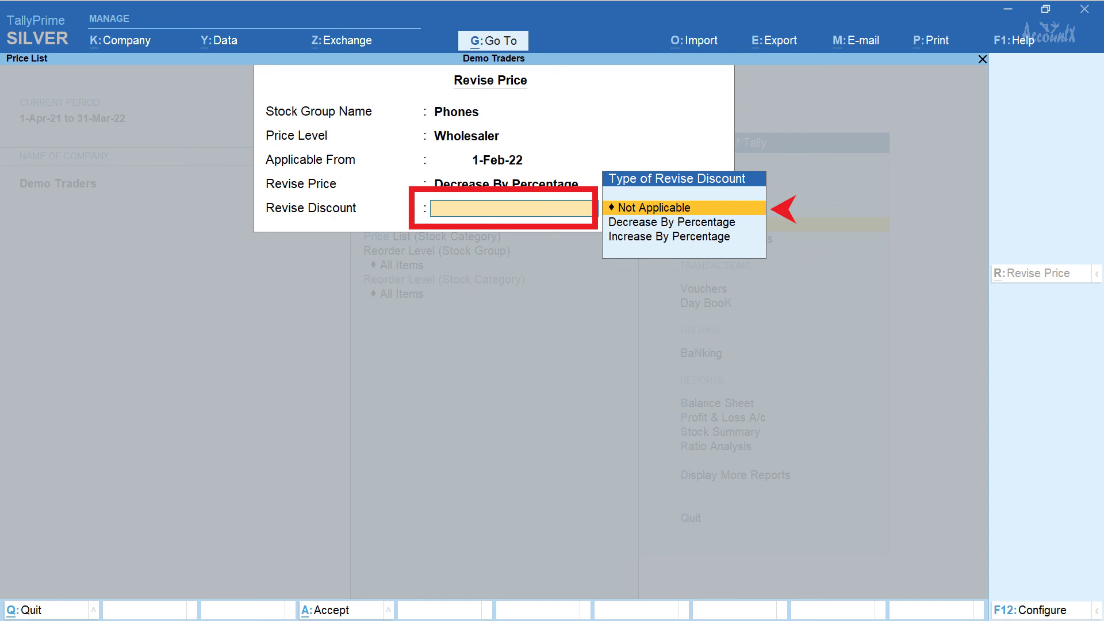
key("Return")
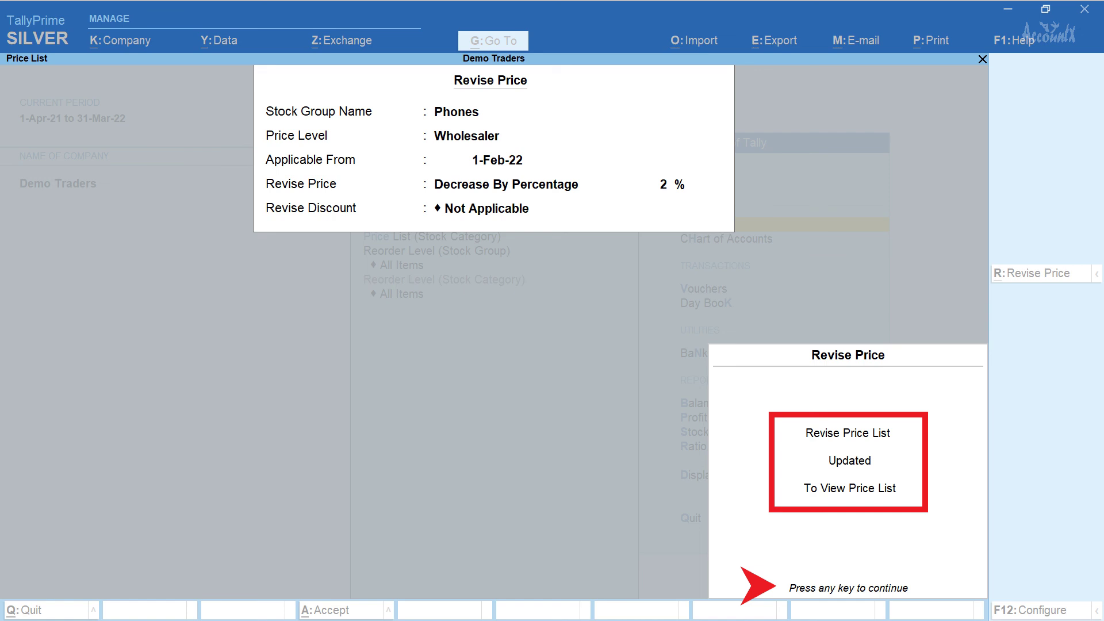
key("Return")
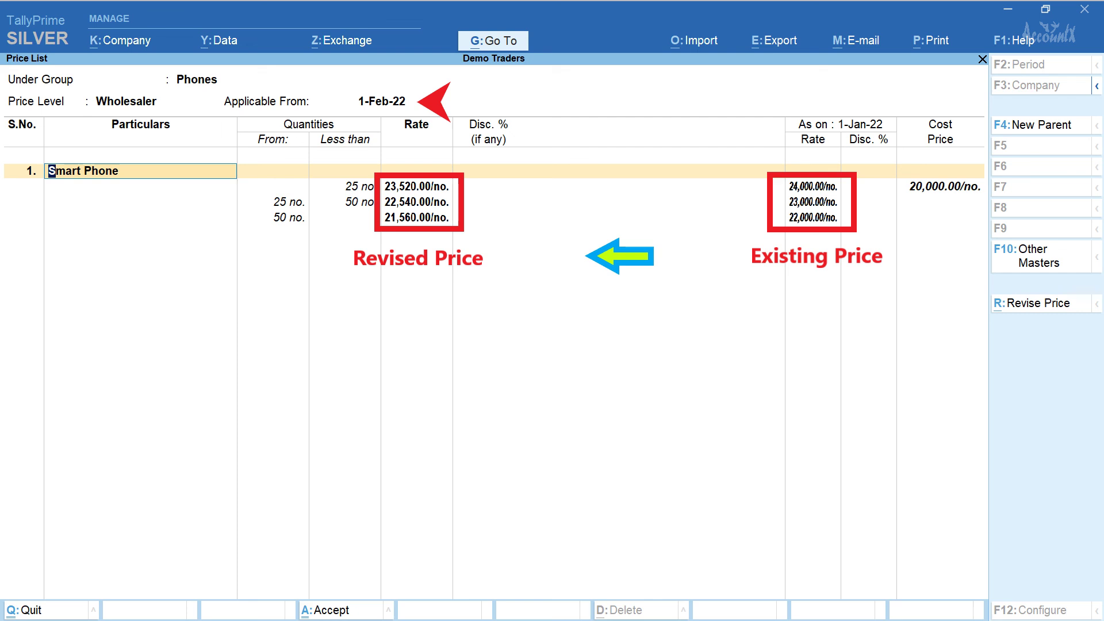